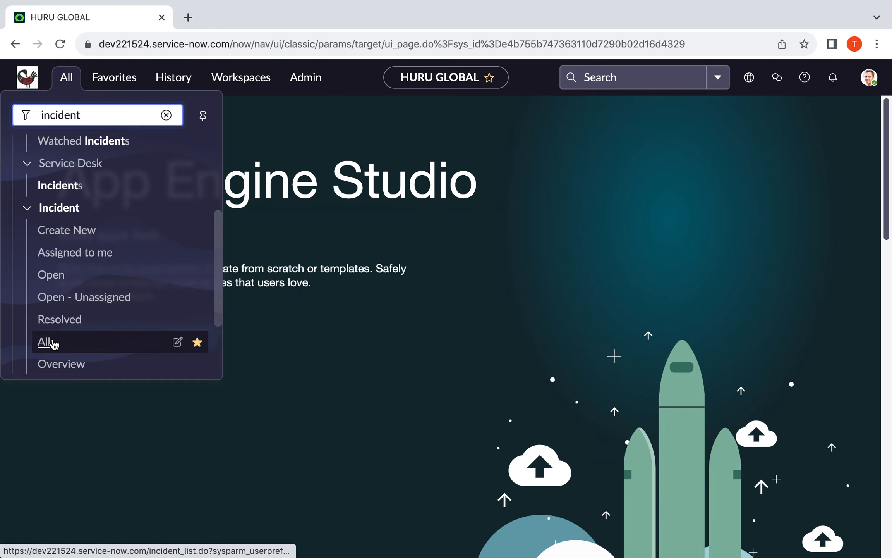
Open the list of all incidents and bring up the record INC0000007.
click(53, 343)
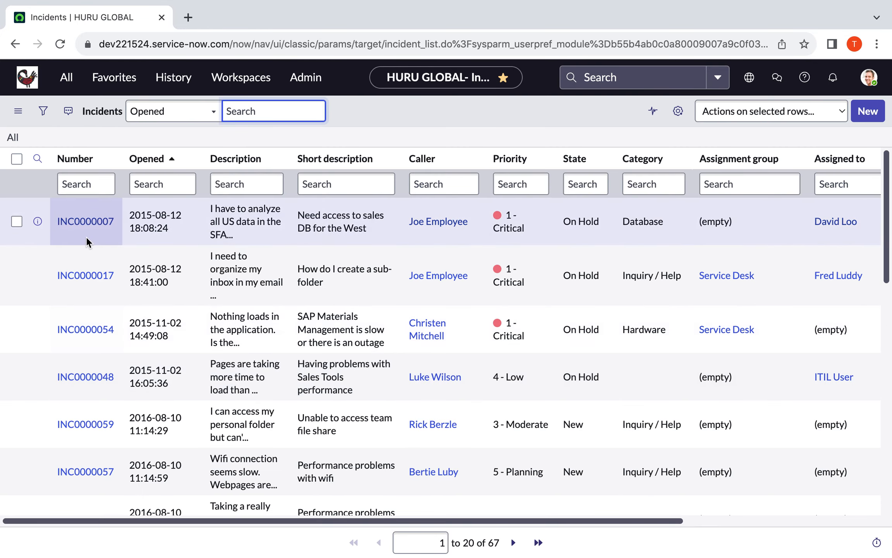
click(88, 227)
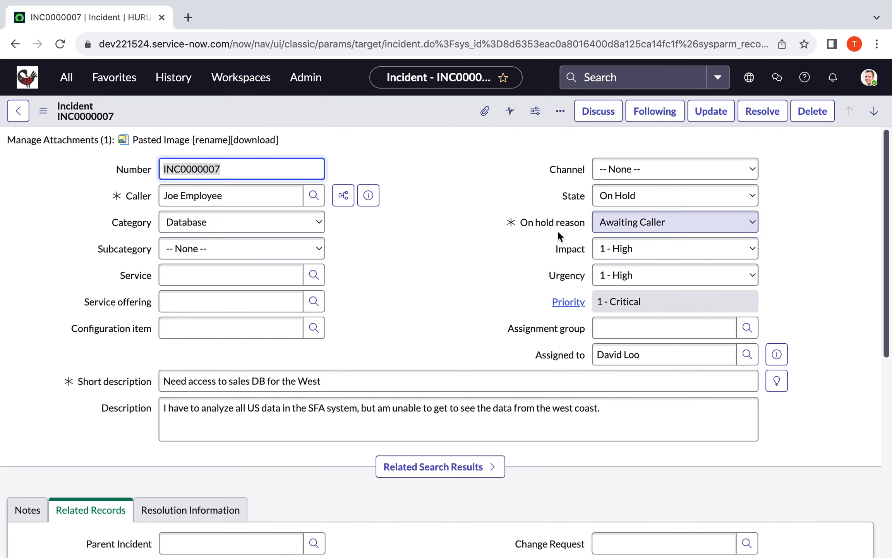
Examine the Notes, Related Records and Resolution Information sections of the incident form.
scroll(400, 326, down, 5)
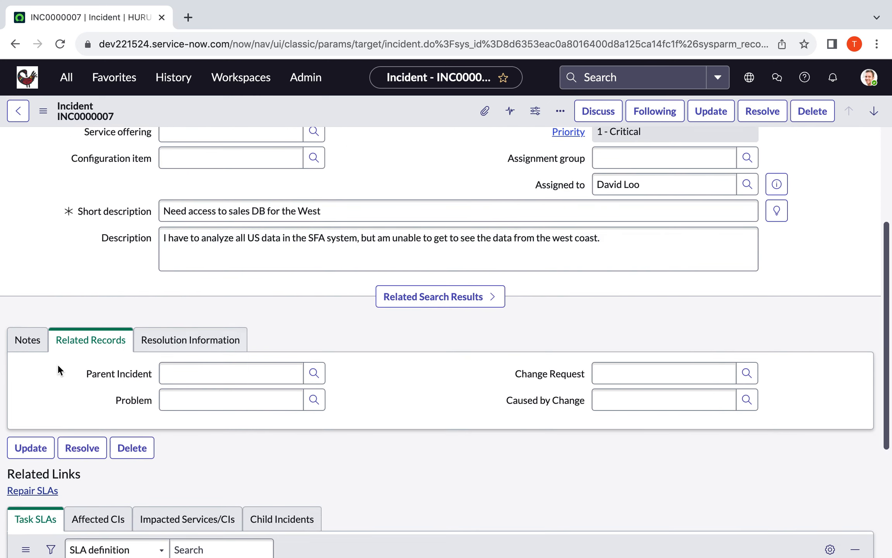
click(25, 343)
click(75, 345)
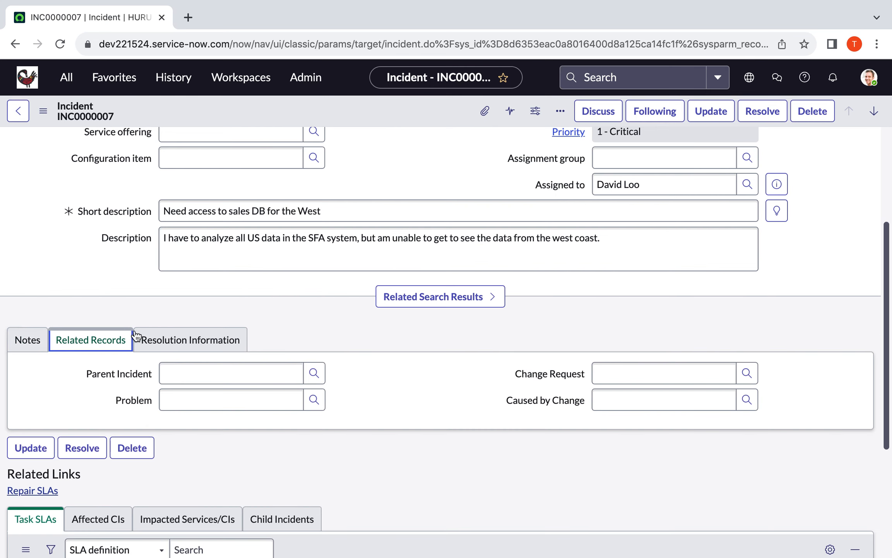
click(168, 342)
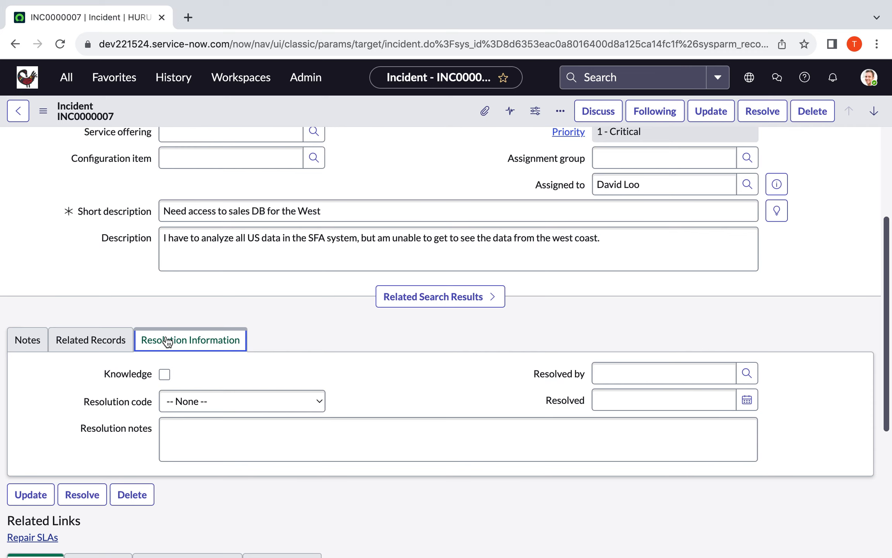
scroll(139, 376, down, 2)
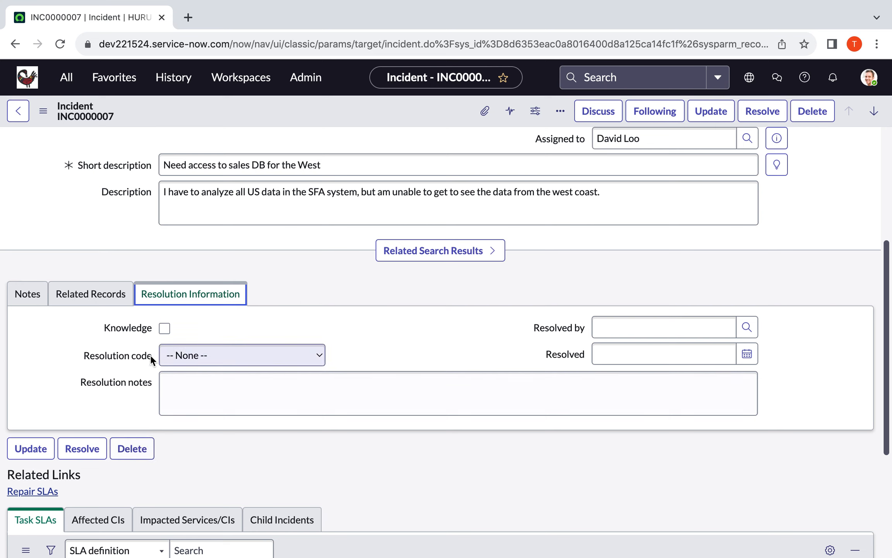
click(29, 305)
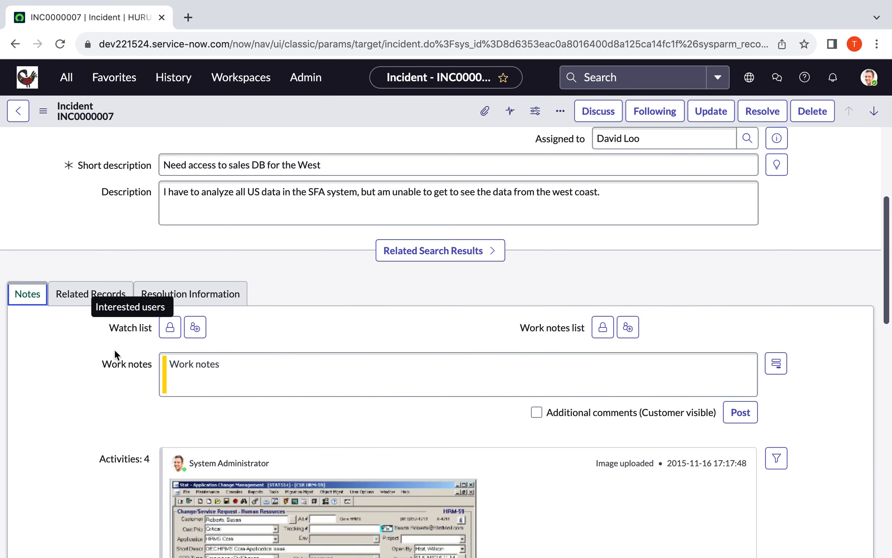
scroll(116, 442, down, 1)
scroll(117, 440, down, 2)
scroll(117, 440, up, 1)
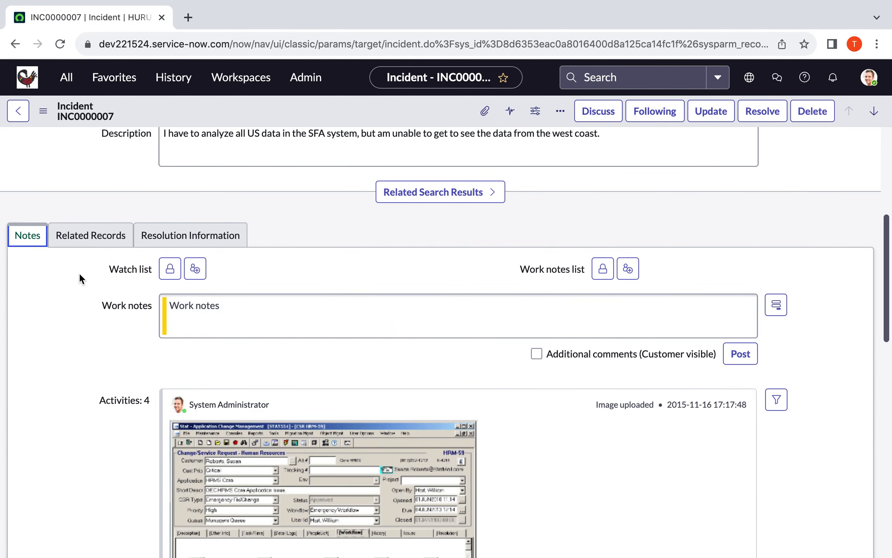
click(92, 248)
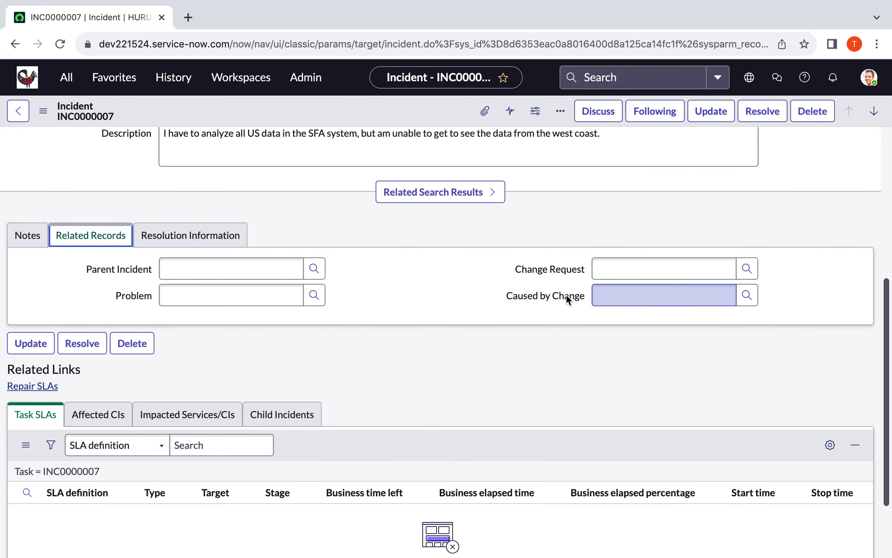
scroll(382, 294, down, 2)
scroll(381, 295, up, 5)
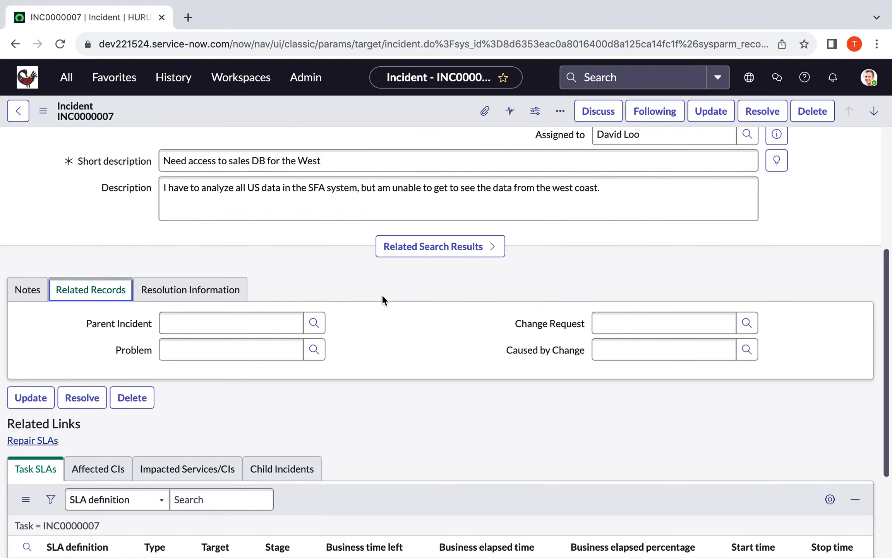
scroll(381, 295, up, 3)
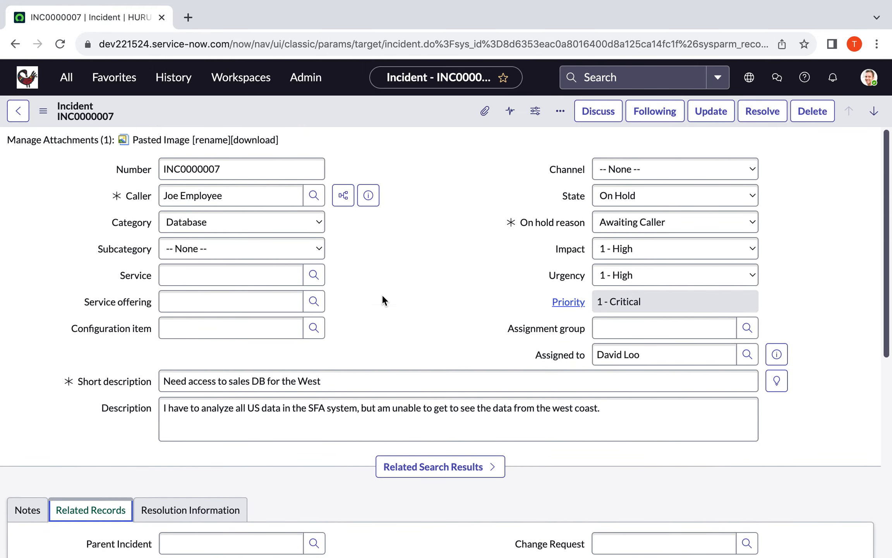
Review the form's additional actions and switch the incident form to the Major incidents view.
click(42, 116)
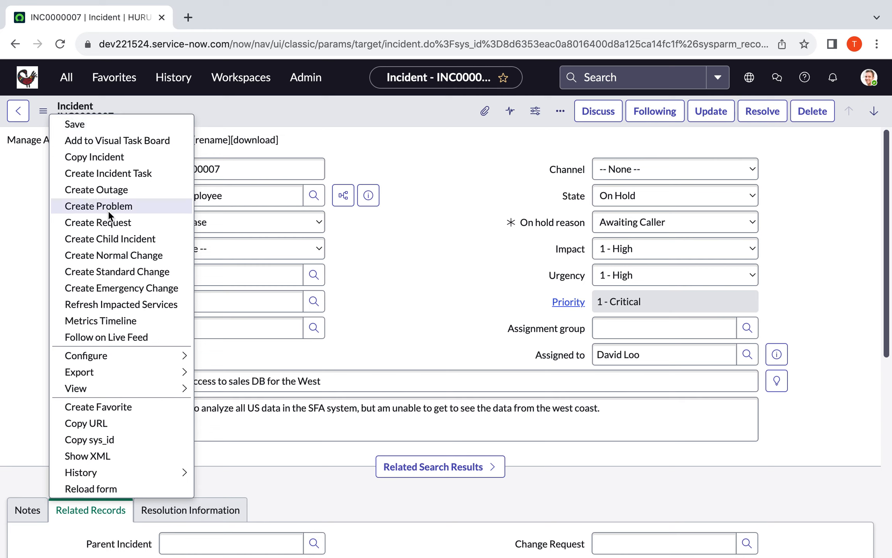
mouse_move(101, 359)
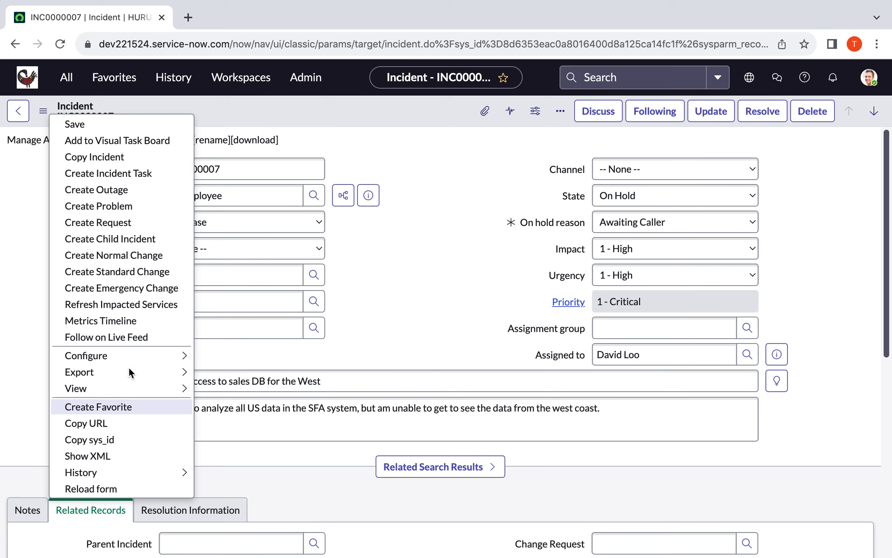
mouse_move(144, 356)
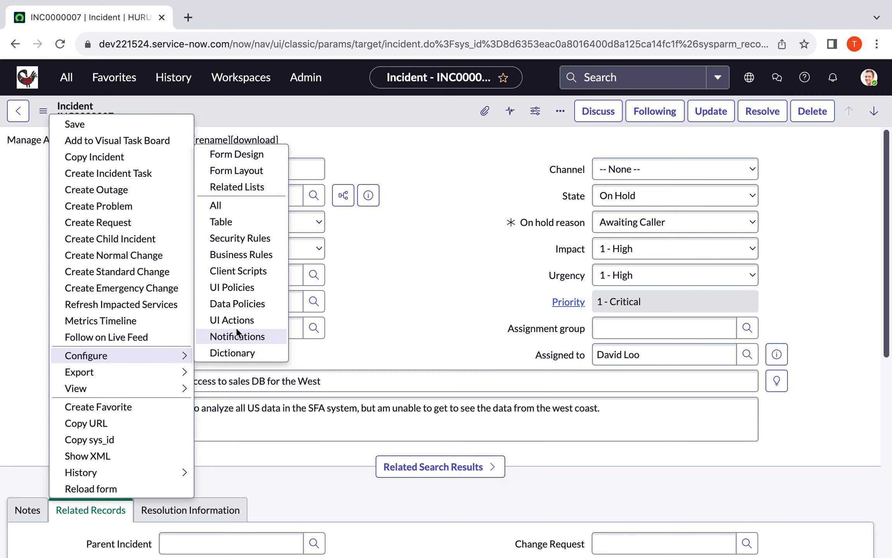
mouse_move(163, 375)
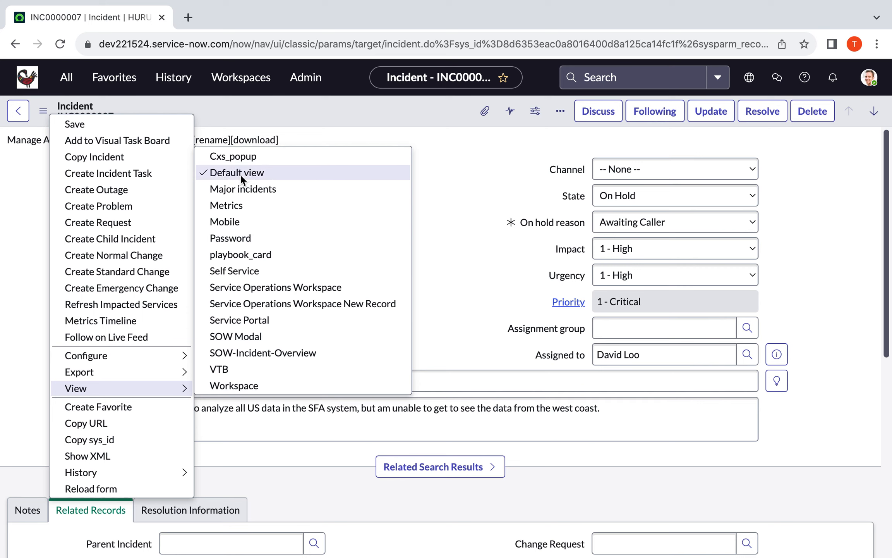
click(230, 190)
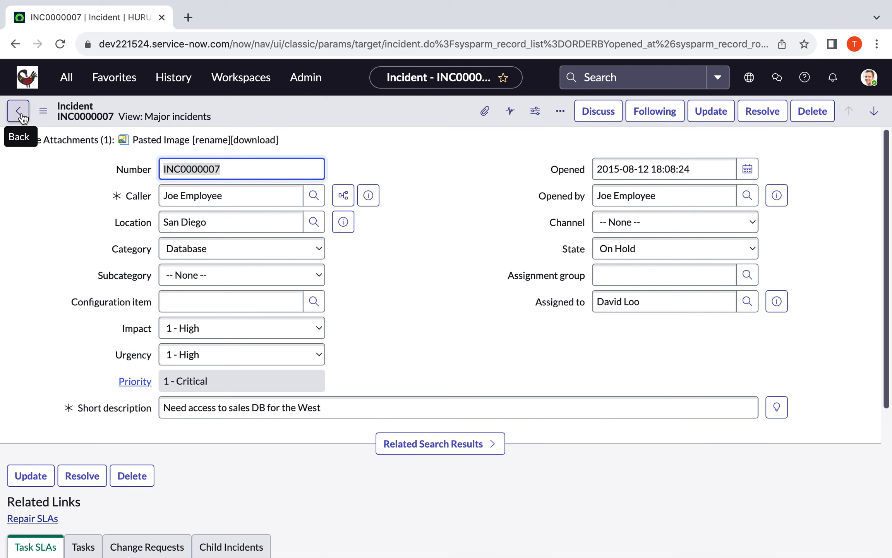
Switch the incident form back to the Default view.
click(43, 111)
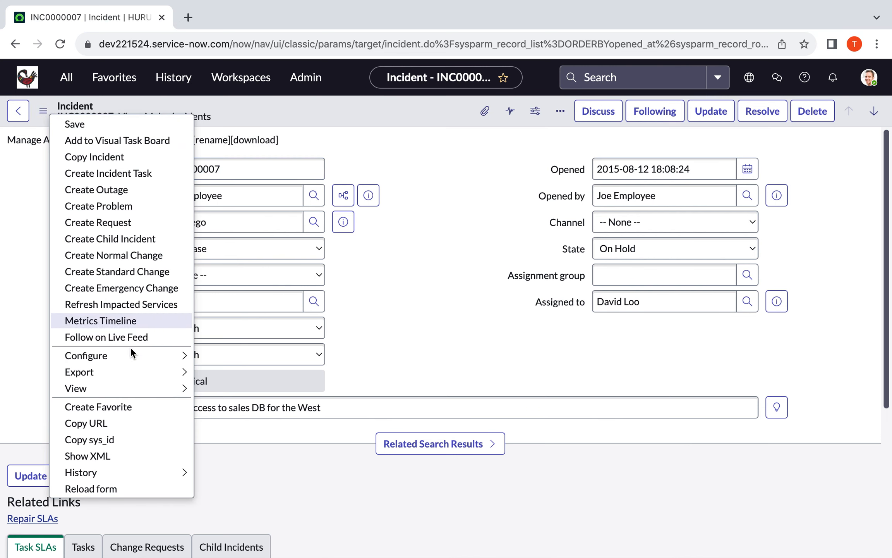
mouse_move(131, 388)
click(274, 172)
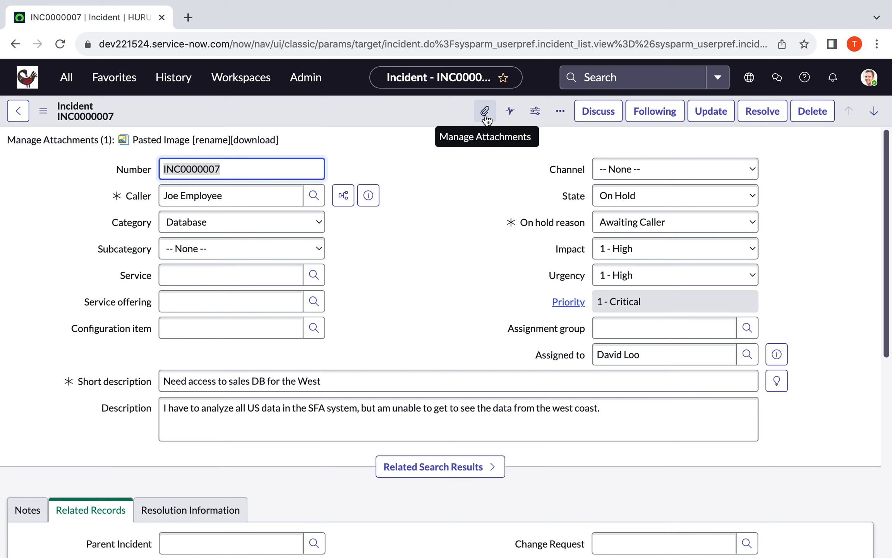
Jump to the incident's activity stream and look through its entries, including the uploaded image, comments and field changes.
click(510, 112)
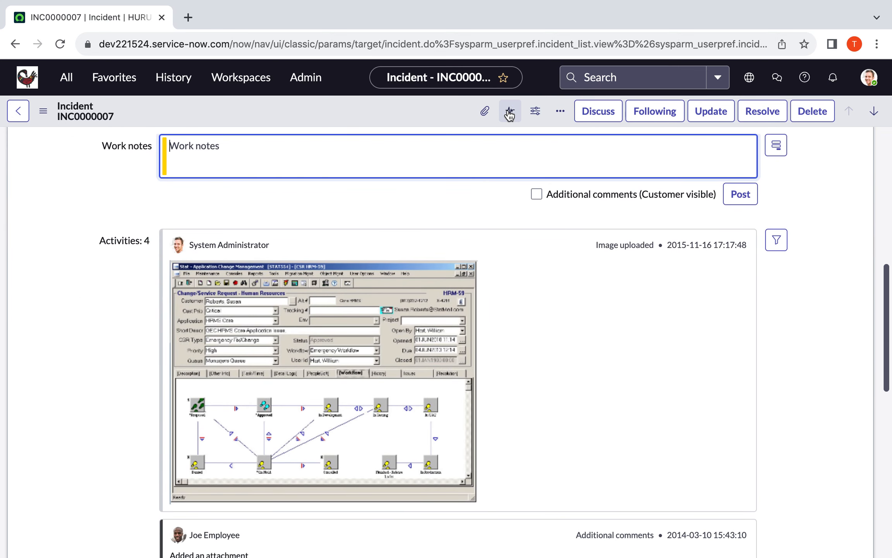
scroll(431, 227, down, 2)
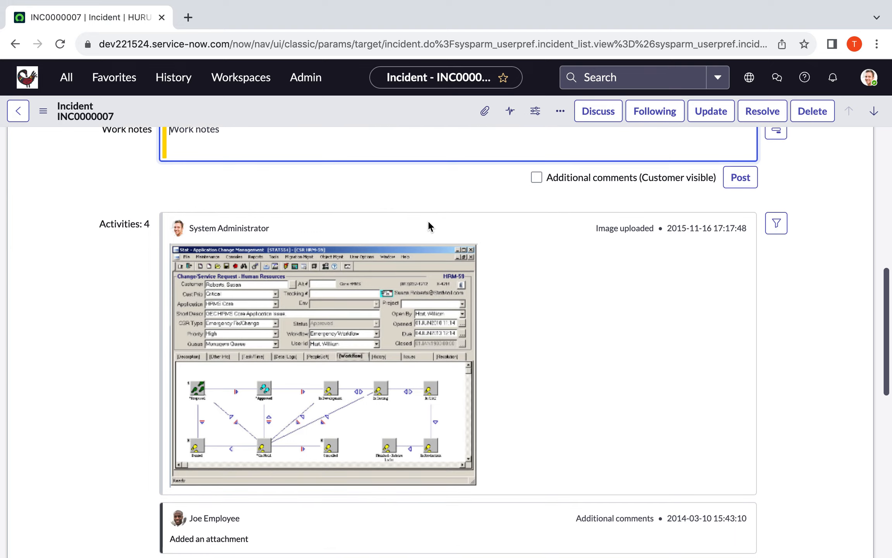
scroll(431, 227, up, 2)
scroll(429, 222, down, 10)
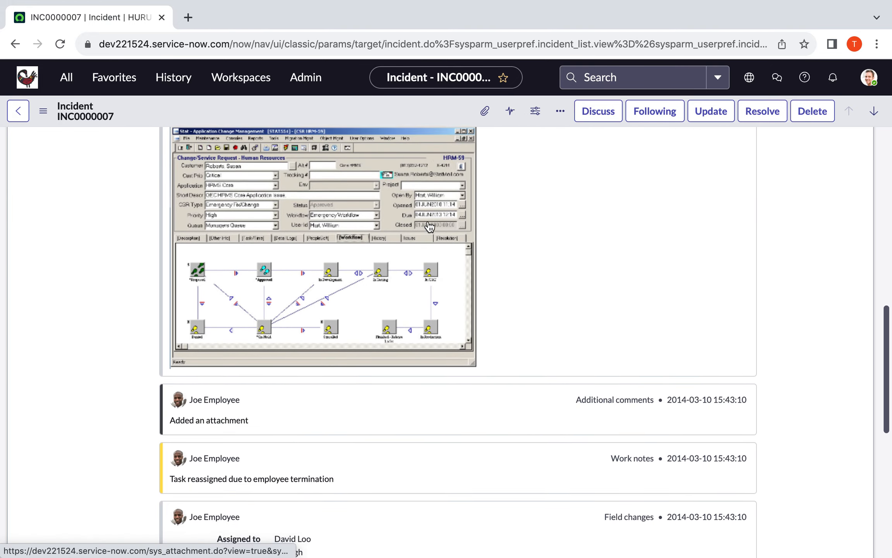
scroll(428, 223, up, 7)
scroll(429, 224, up, 10)
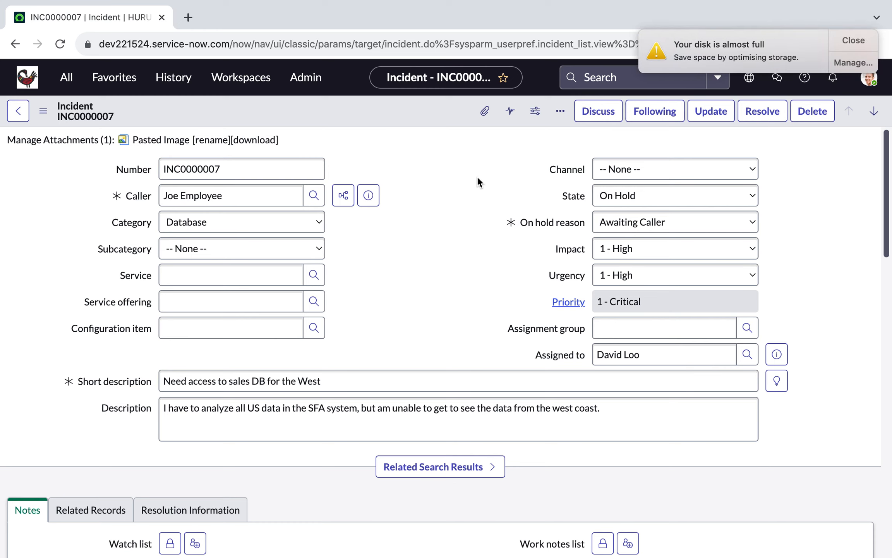
Dismiss the disk notification and examine the fields whose visibility can be toggled when personalizing the incident form, such as Assignment group.
click(854, 40)
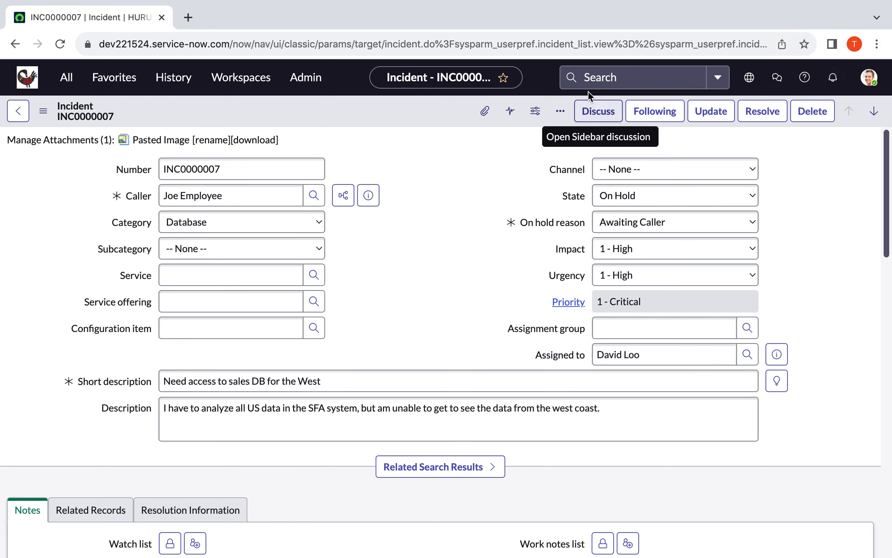
click(536, 113)
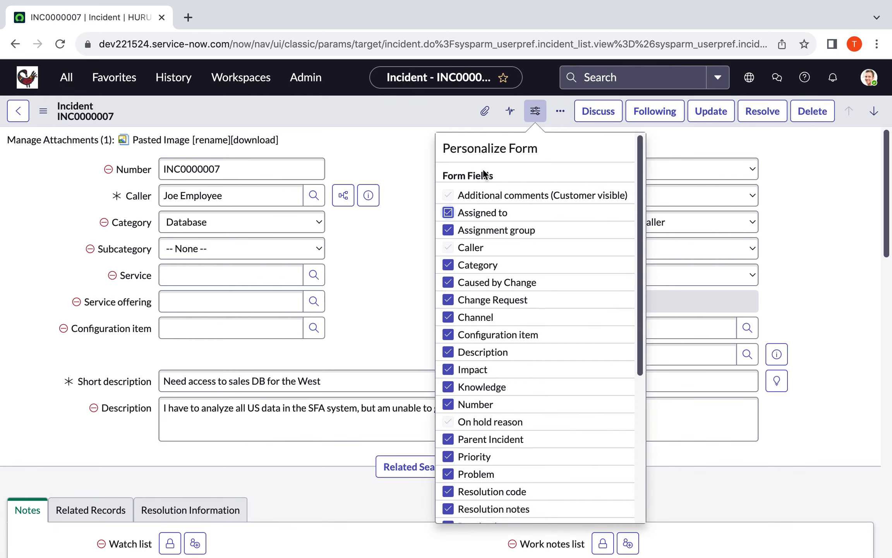
click(448, 230)
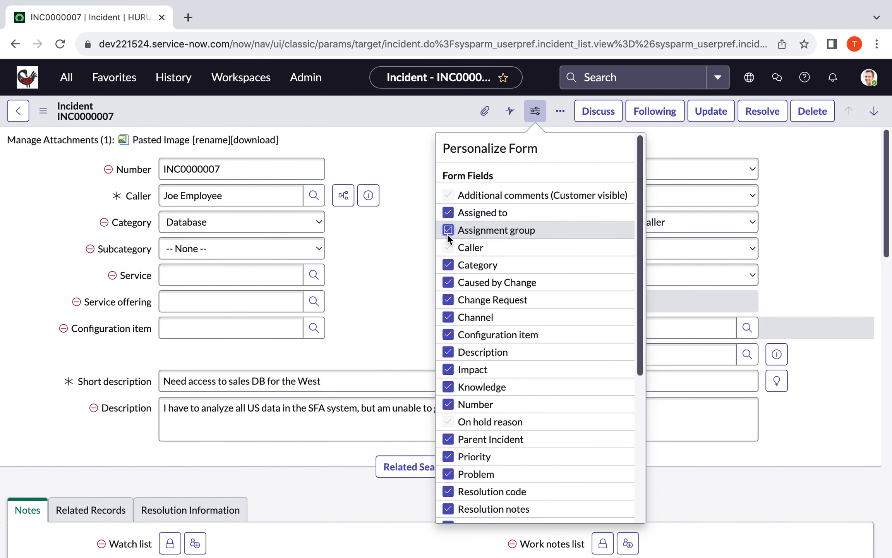
scroll(453, 267, down, 3)
scroll(453, 274, down, 2)
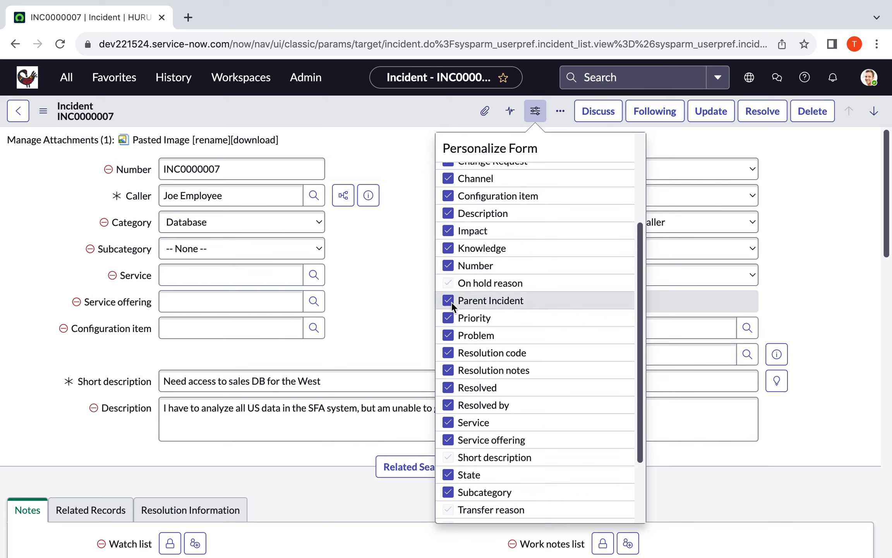
scroll(451, 291, down, 1)
scroll(452, 291, up, 1)
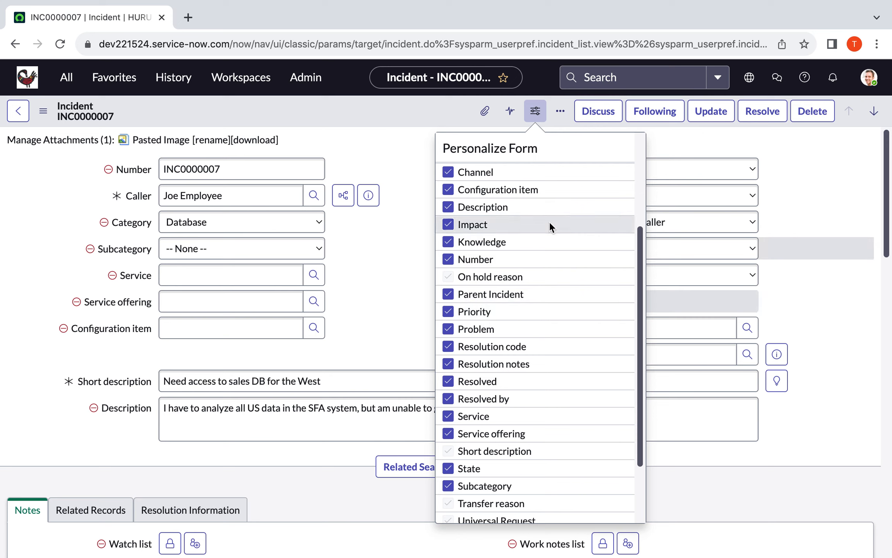
click(535, 112)
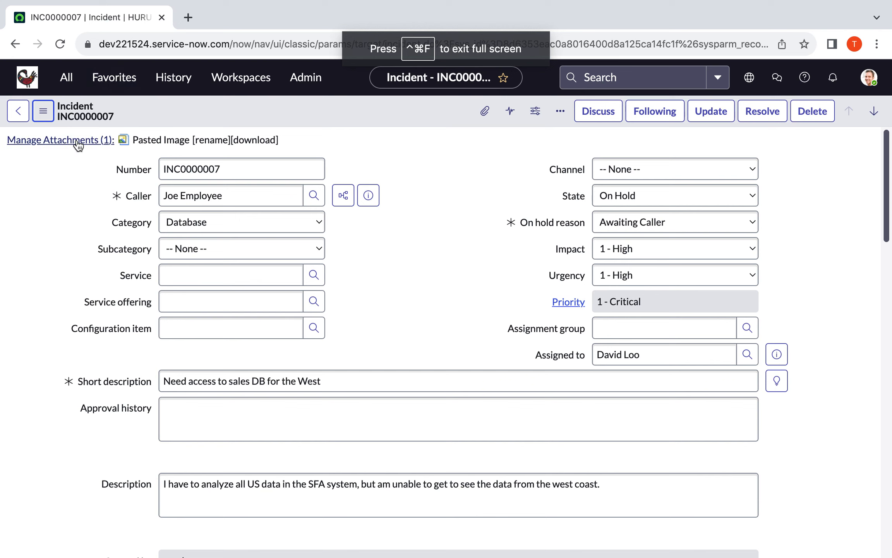
Open the incident form's layout configuration and add Additional comments to the selected fields.
click(43, 111)
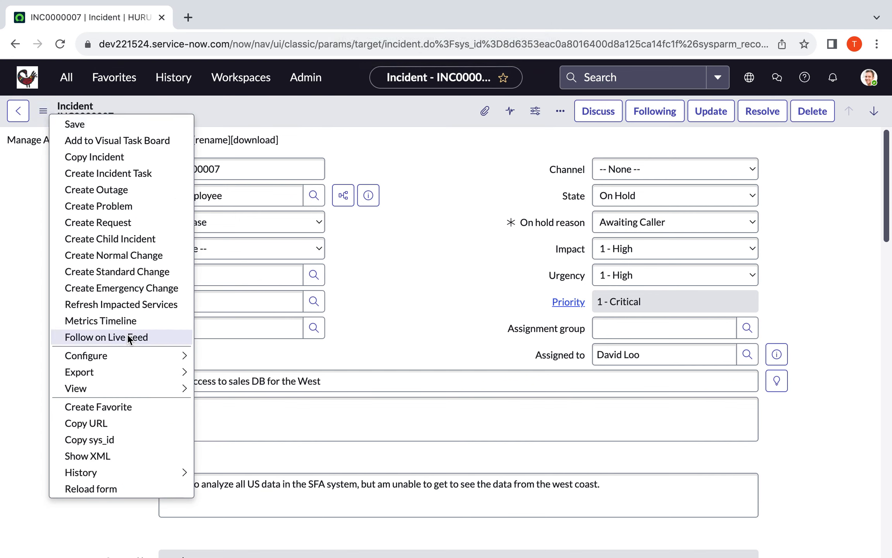
mouse_move(142, 361)
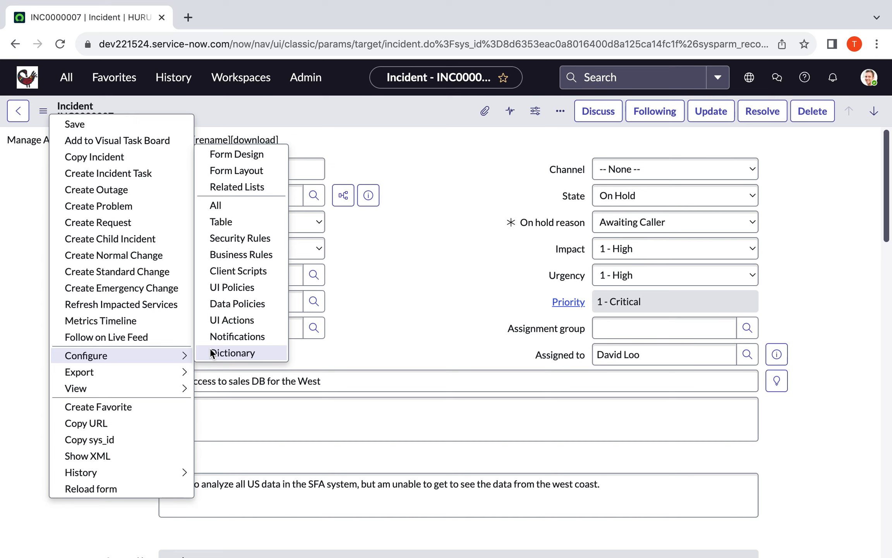
click(242, 171)
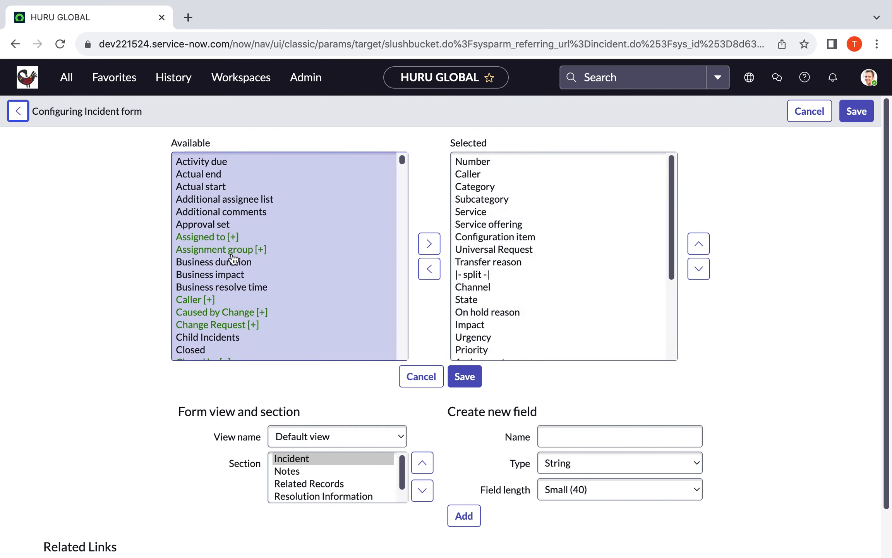
scroll(233, 256, down, 2)
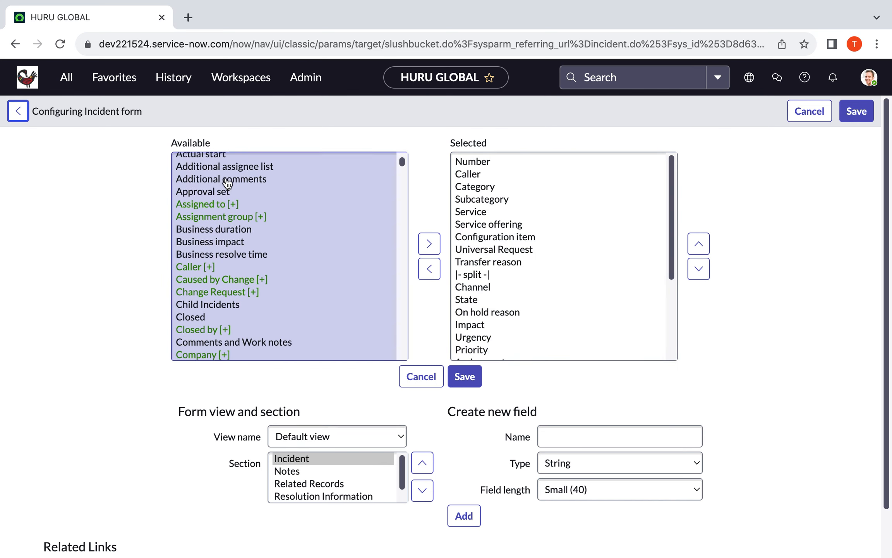
click(224, 179)
click(429, 244)
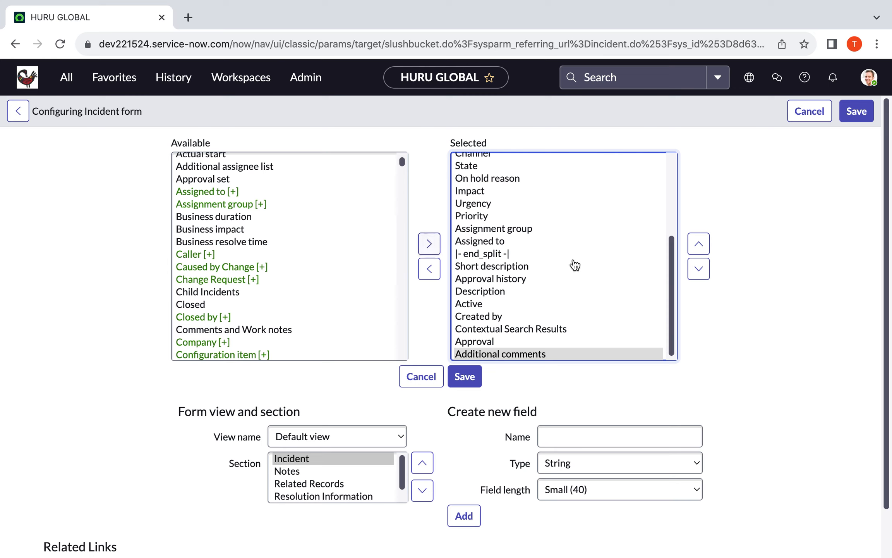
Reorder the selected fields so that Additional comments sits between Approval history and Description.
click(702, 248)
click(702, 248)
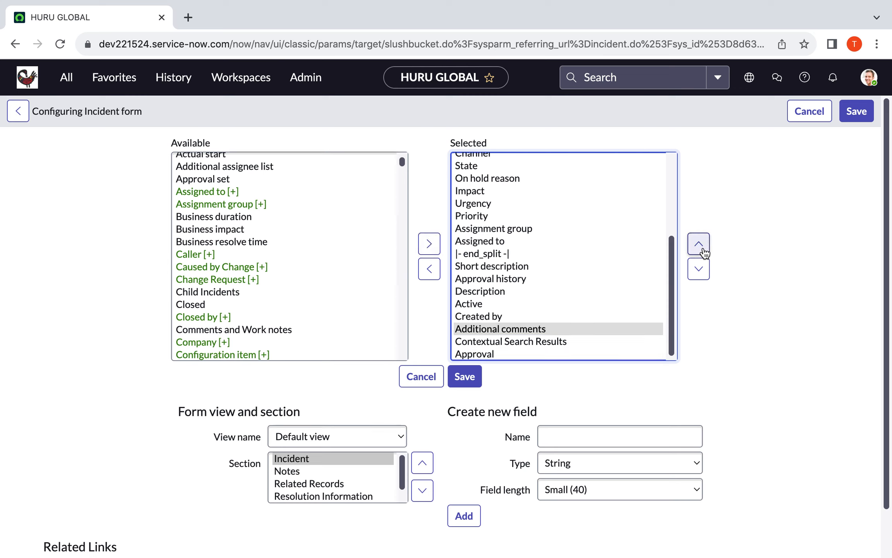
click(702, 248)
click(702, 248)
click(702, 248)
click(701, 248)
click(700, 270)
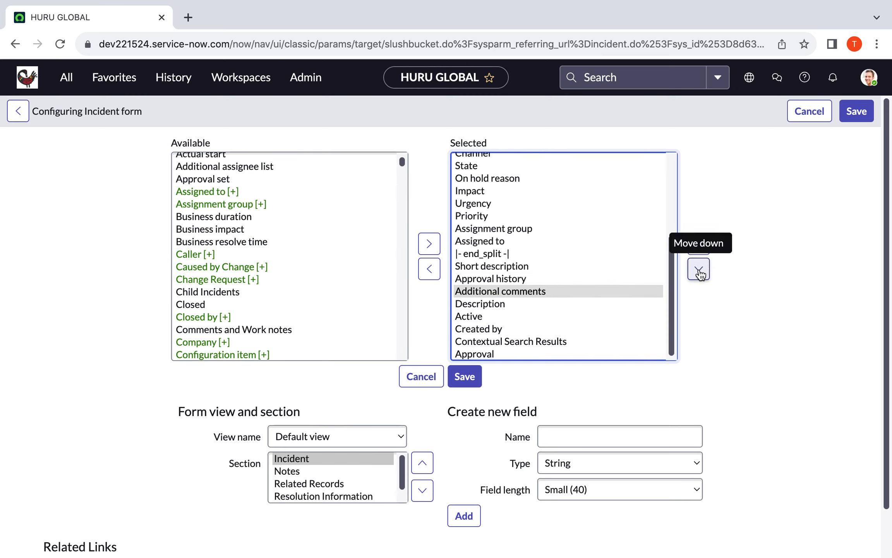
Move Additional comments down the selected fields so that it sits between Active and Created by.
click(700, 270)
click(700, 270)
Look through the form views and sections that can be chosen for the incident layout, including the options for new ones.
scroll(702, 316, down, 2)
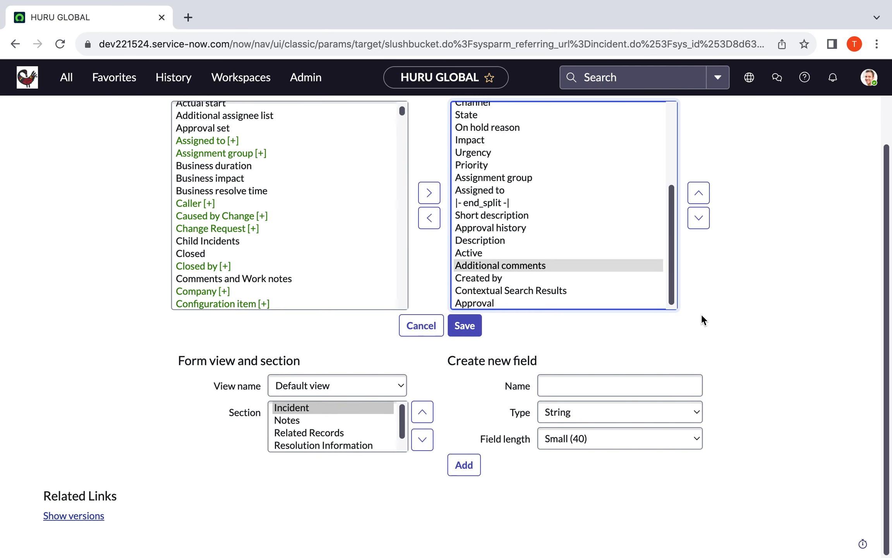
click(401, 386)
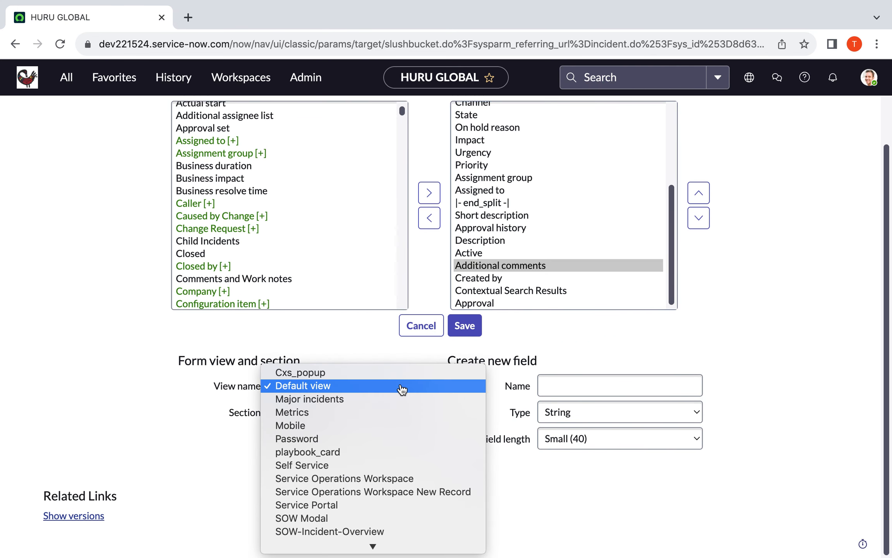
scroll(392, 438, down, 1)
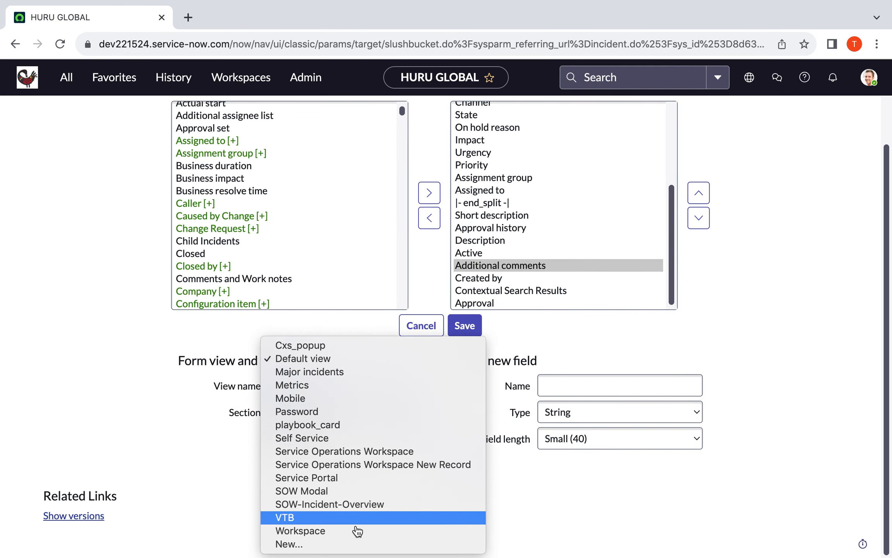
click(229, 491)
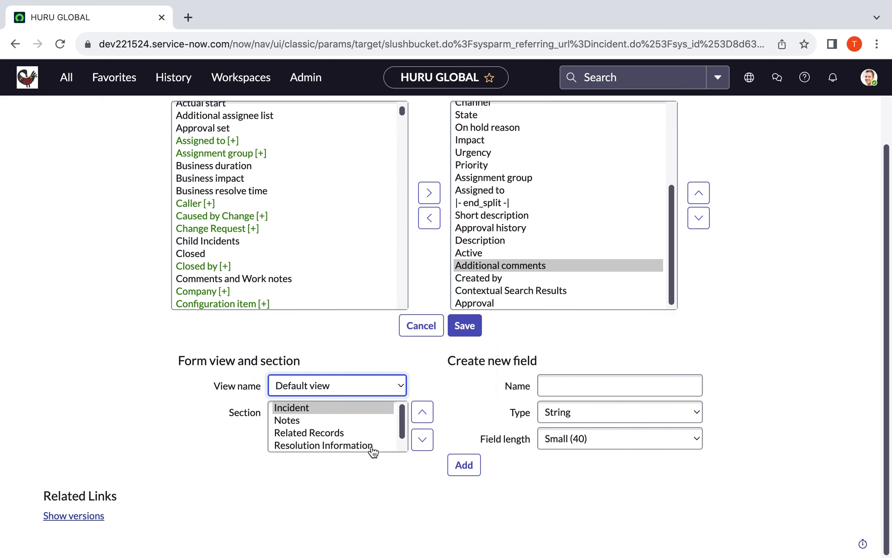
scroll(374, 434, down, 1)
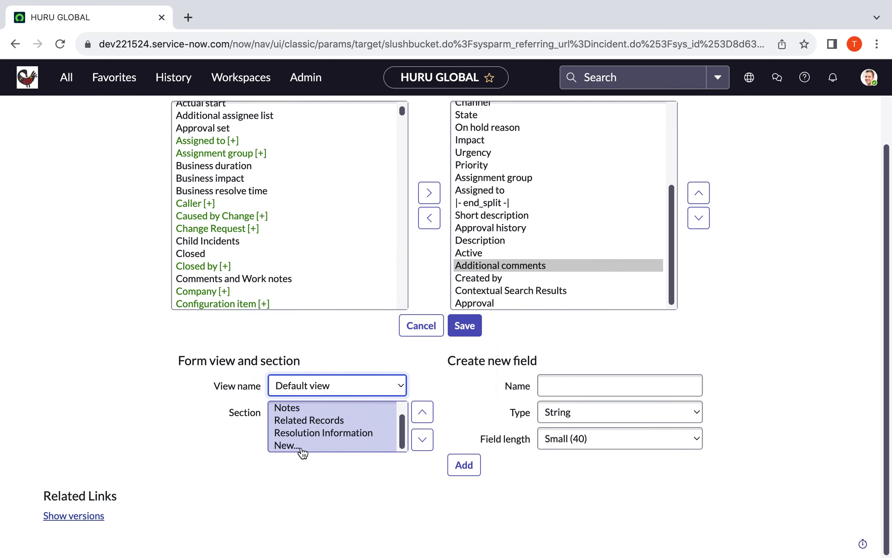
click(468, 398)
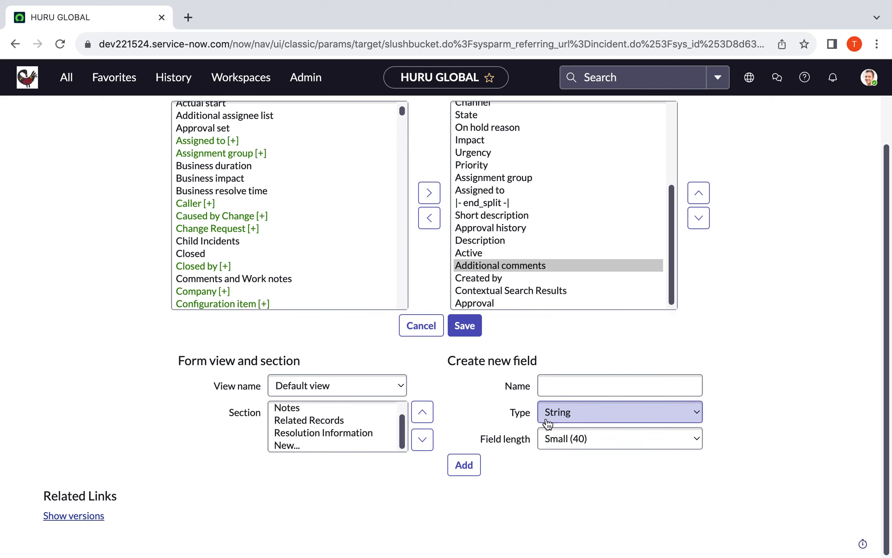
Save the incident form layout and open the incident form in Form Design.
scroll(655, 345, up, 4)
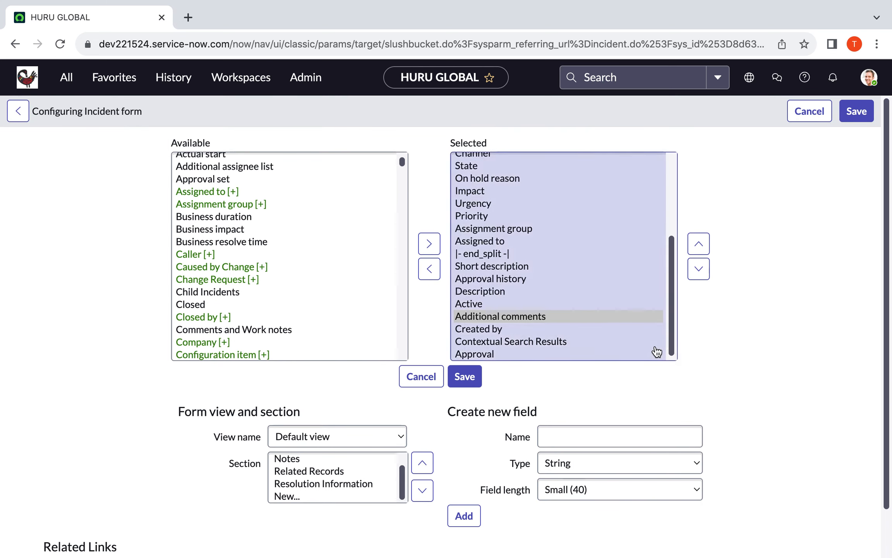
click(857, 121)
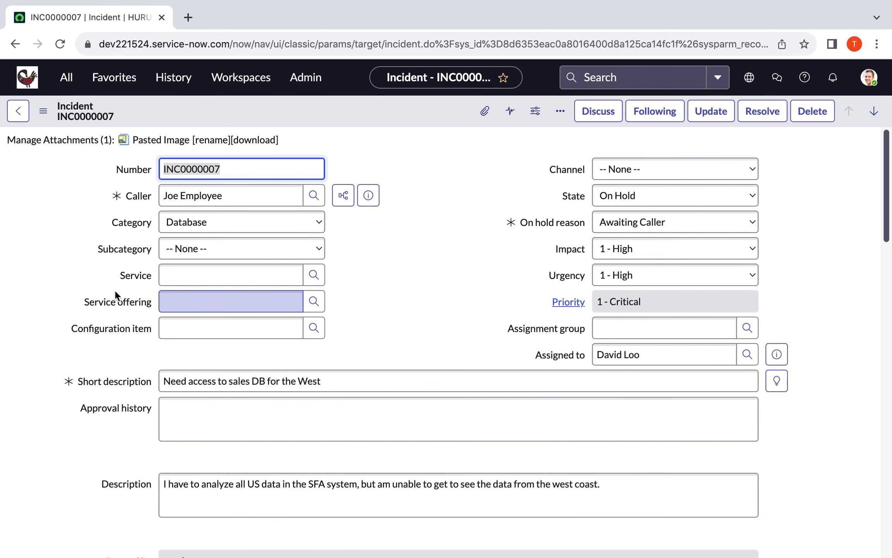
click(43, 113)
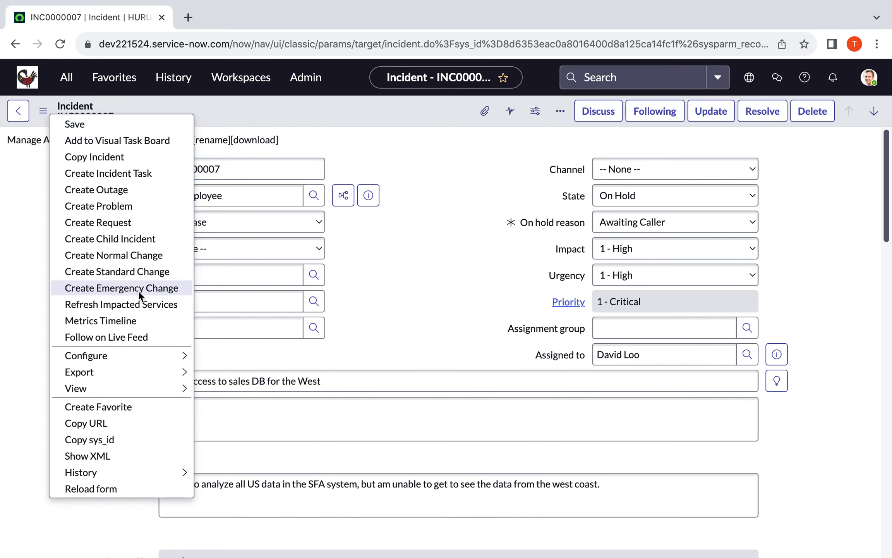
mouse_move(174, 357)
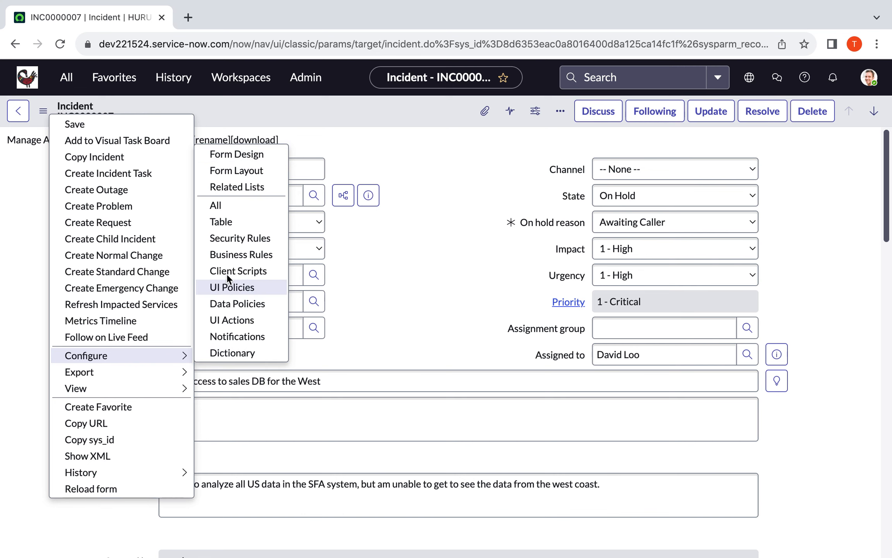
click(226, 159)
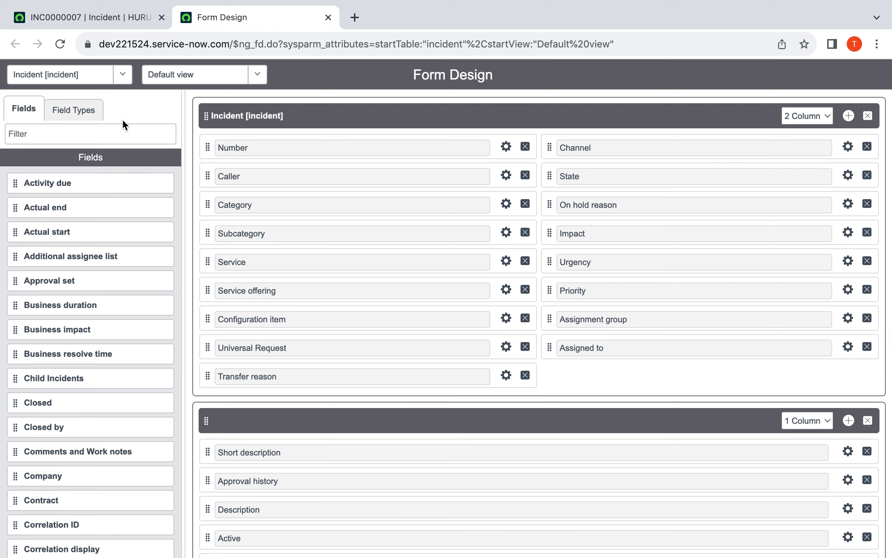
Examine the tables and views selectable in Form Design, keeping the Incident table and Default view.
click(123, 75)
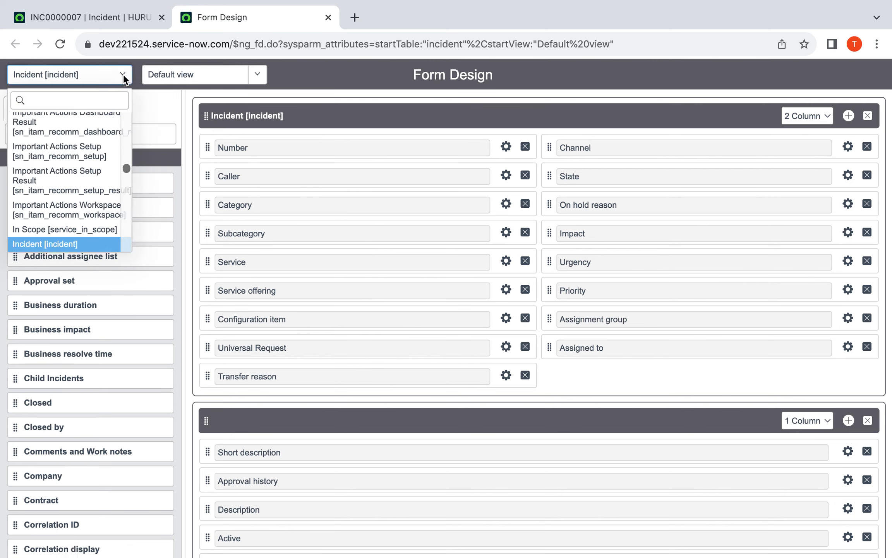
key(Up)
key(Up)
key(Up)
key(Up)
key(Up)
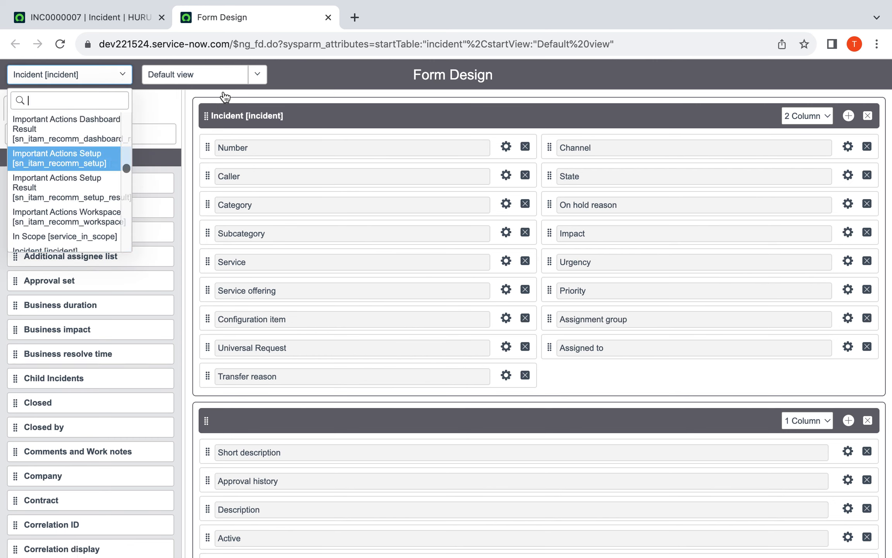
key(Escape)
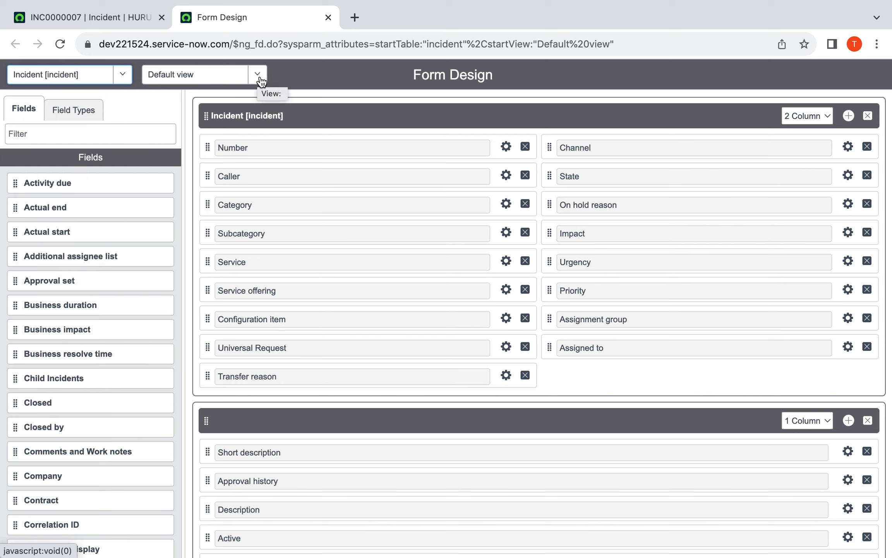
click(260, 79)
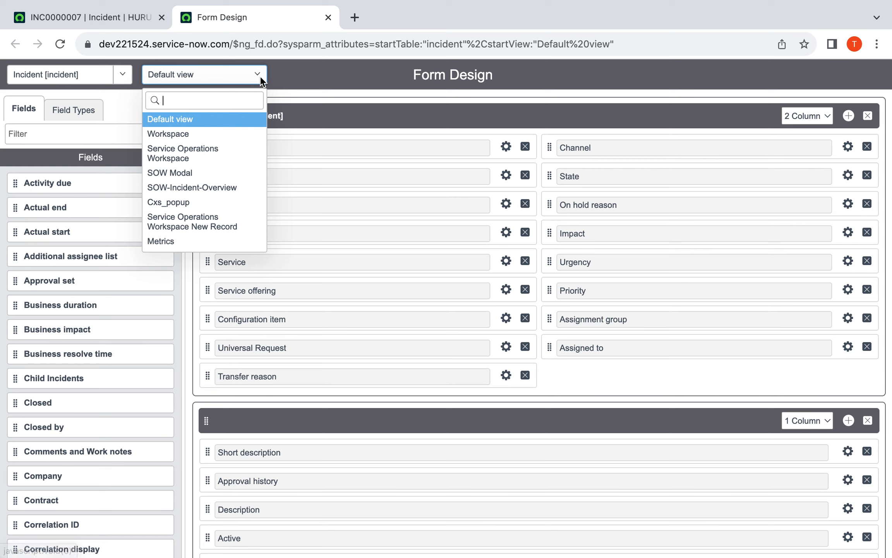
scroll(223, 173, down, 3)
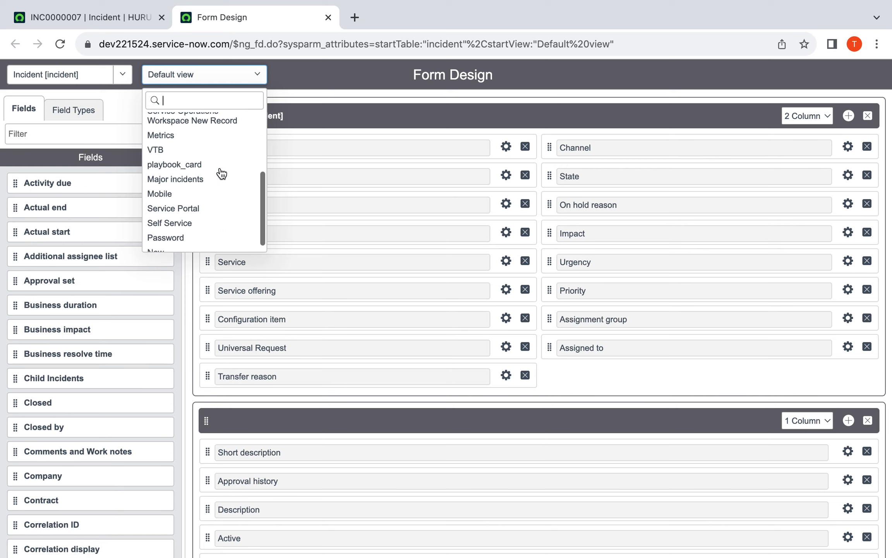
scroll(222, 173, down, 1)
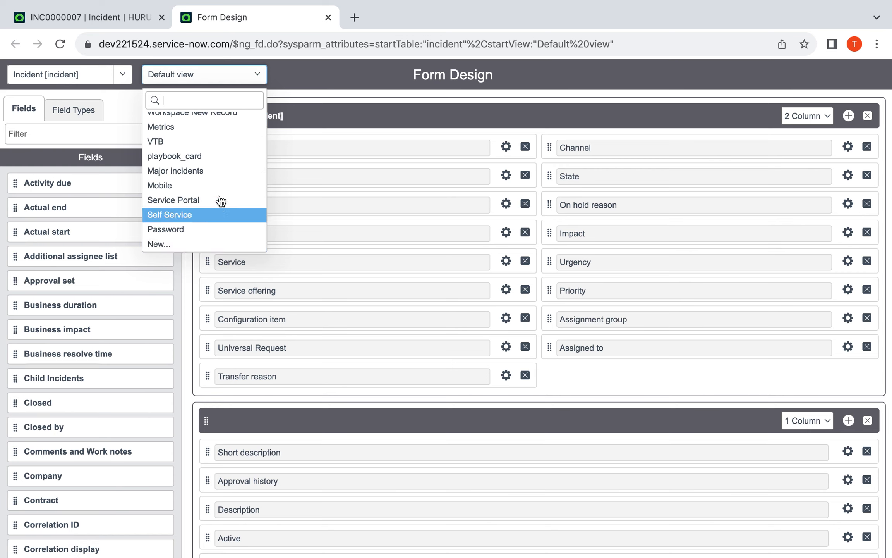
click(315, 78)
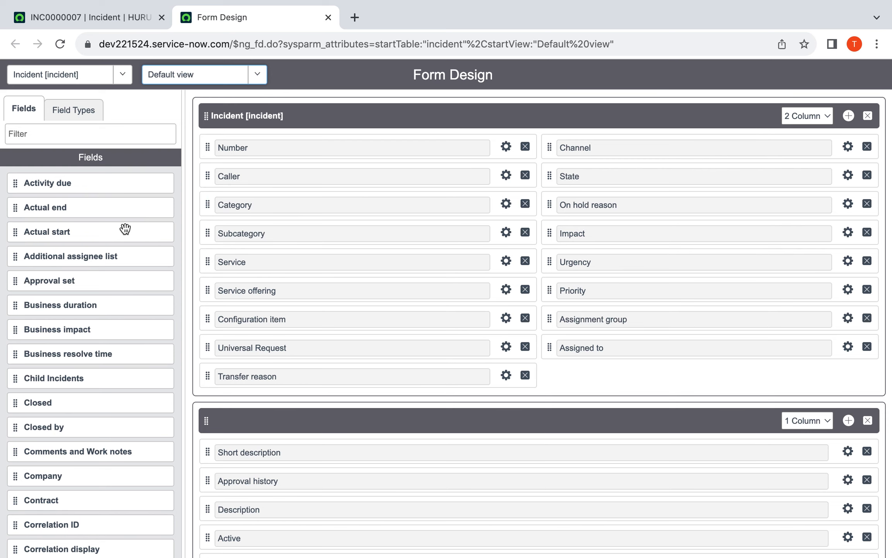
Add the Actual start field between Category and Subcategory in the Incident section.
drag(124, 230, 348, 233)
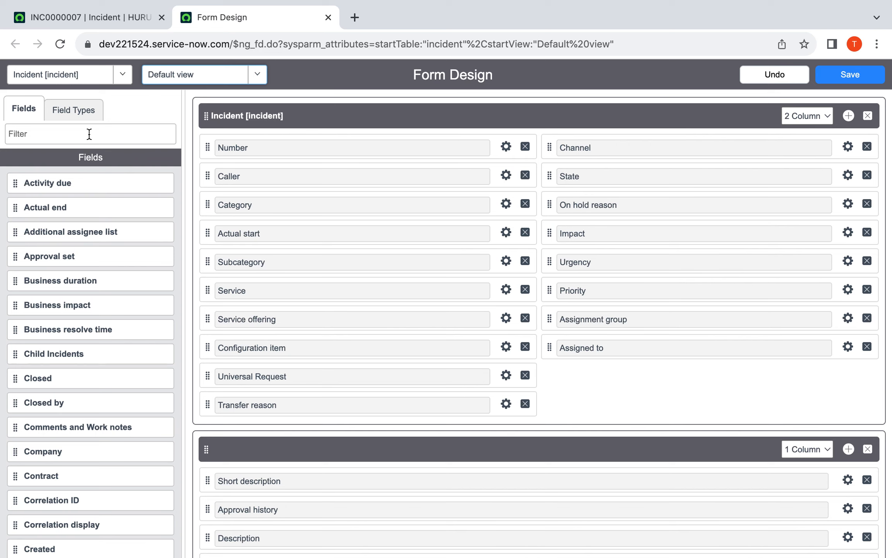
scroll(90, 170, down, 2)
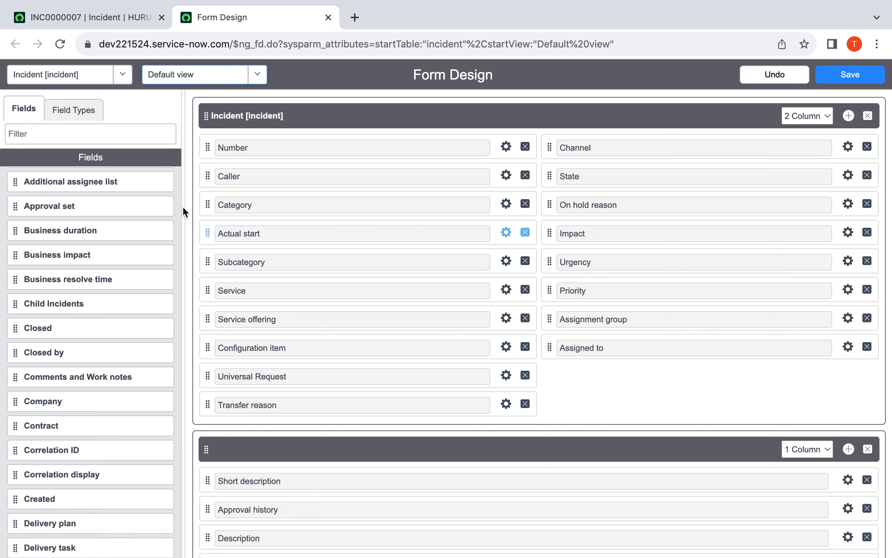
Examine the available field types and look over the form's sections from Incident to Related Records.
click(84, 117)
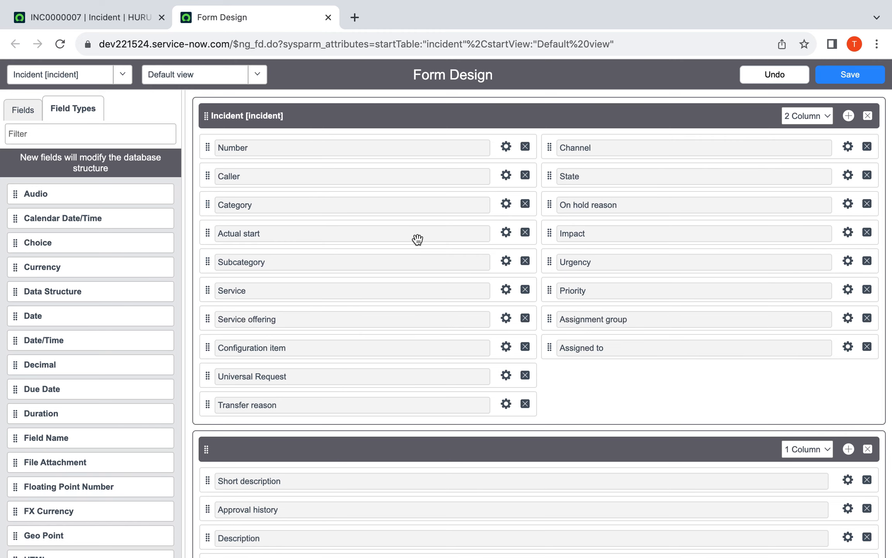
scroll(404, 268, down, 3)
click(319, 318)
scroll(319, 325, down, 5)
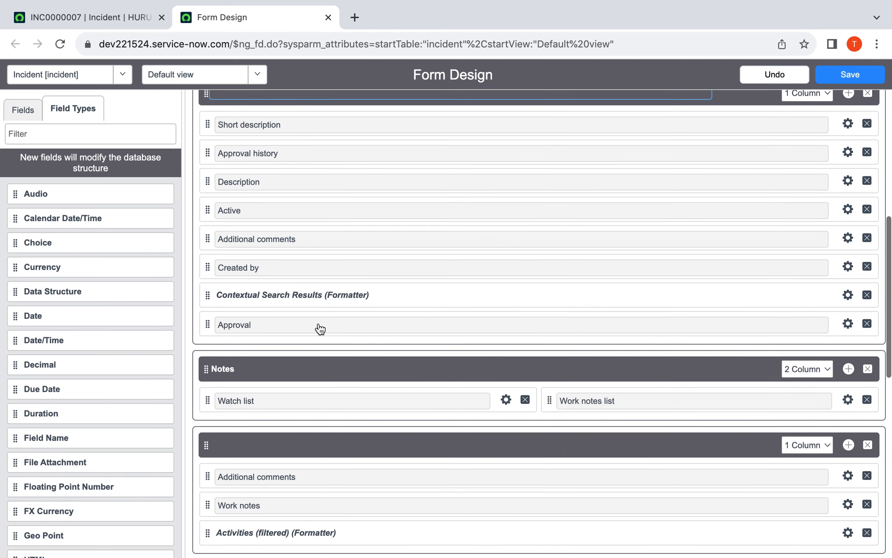
scroll(282, 372, down, 2)
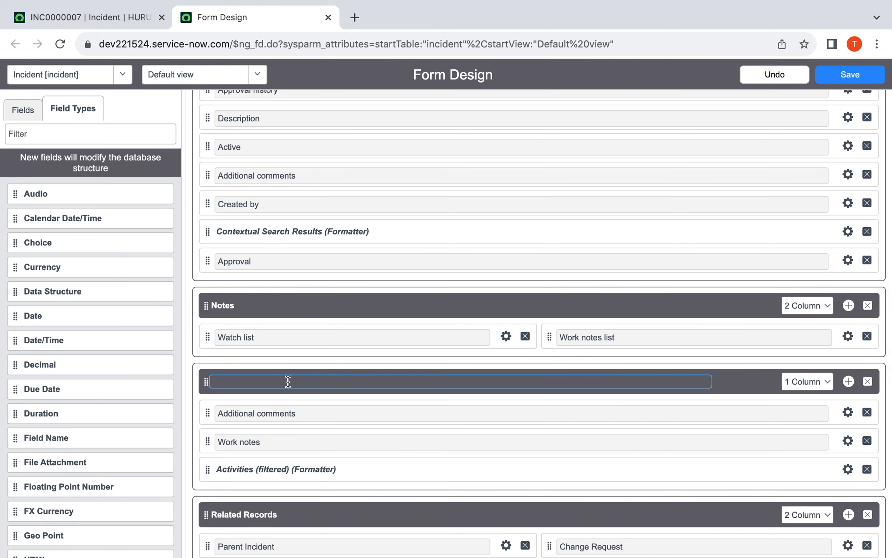
scroll(285, 379, up, 3)
scroll(285, 382, up, 3)
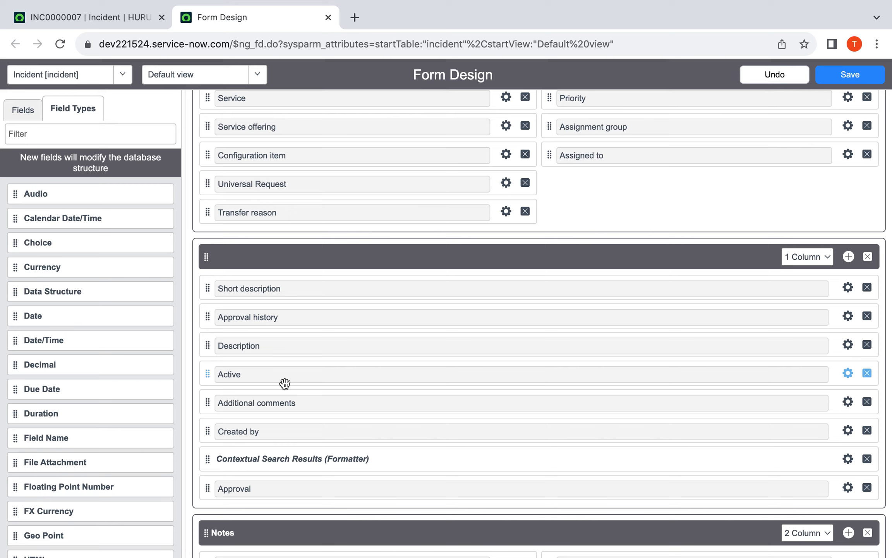
scroll(338, 298, up, 5)
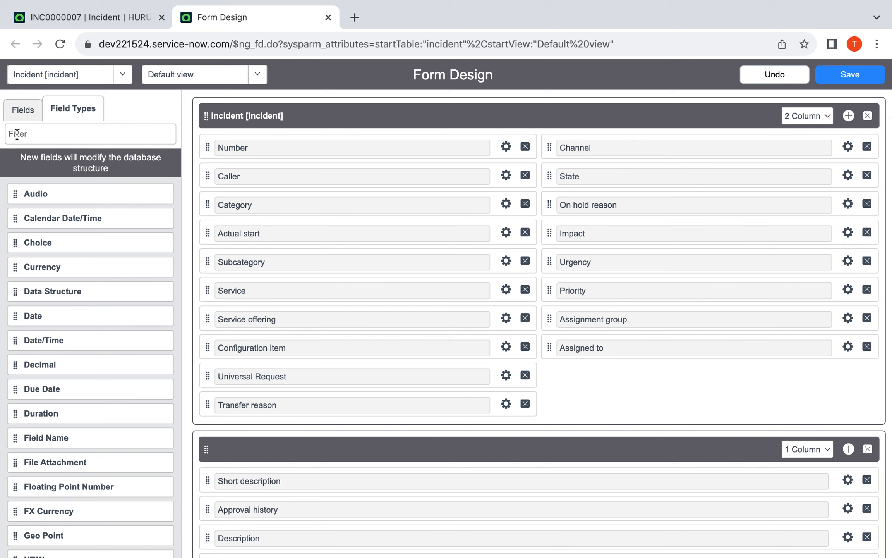
Return to the list of existing fields and add Closed by below Assigned to in the Incident section.
click(26, 113)
scroll(38, 173, up, 2)
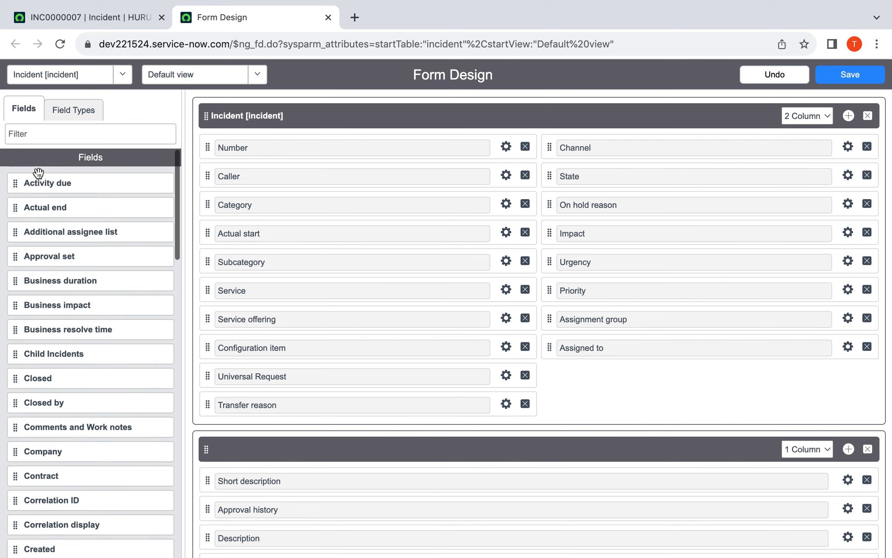
scroll(66, 337, down, 2)
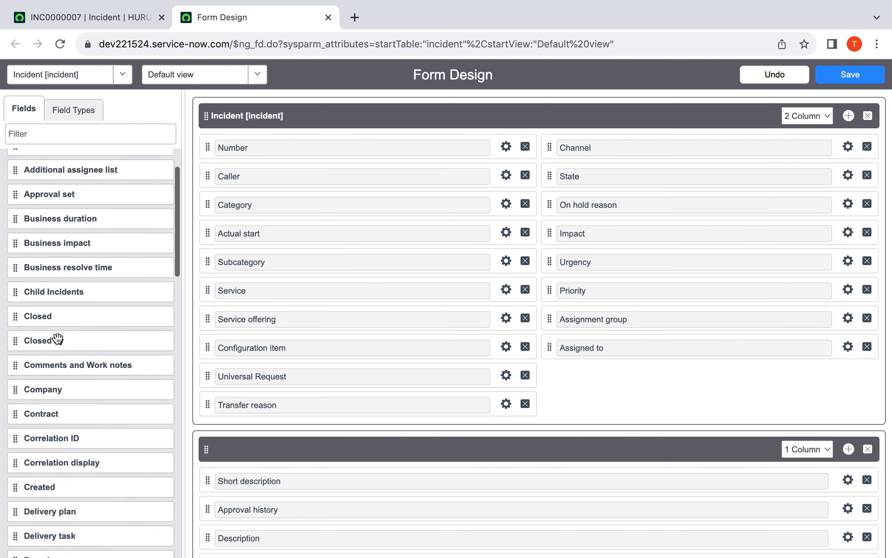
click(21, 341)
drag(20, 340, 569, 379)
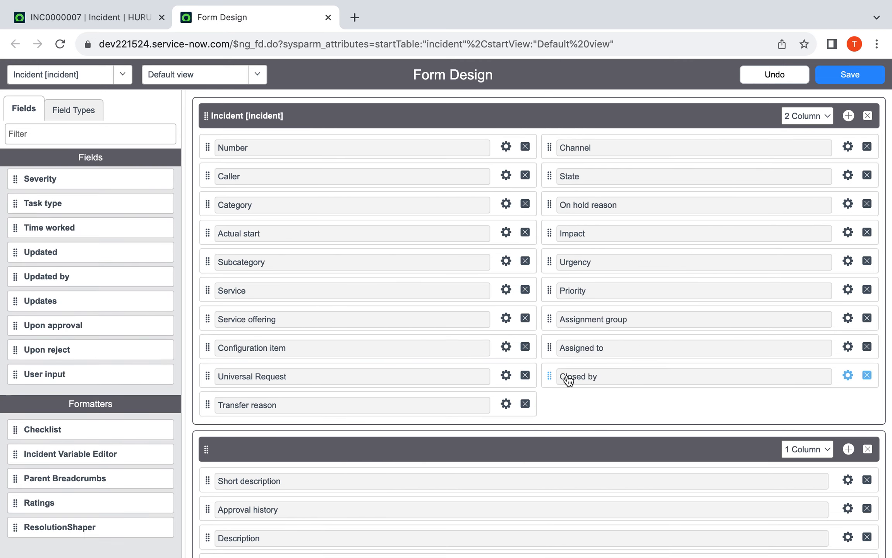
Move the Notes section below the untitled one-column section that holds Additional comments, Work notes and Activities.
scroll(568, 379, down, 5)
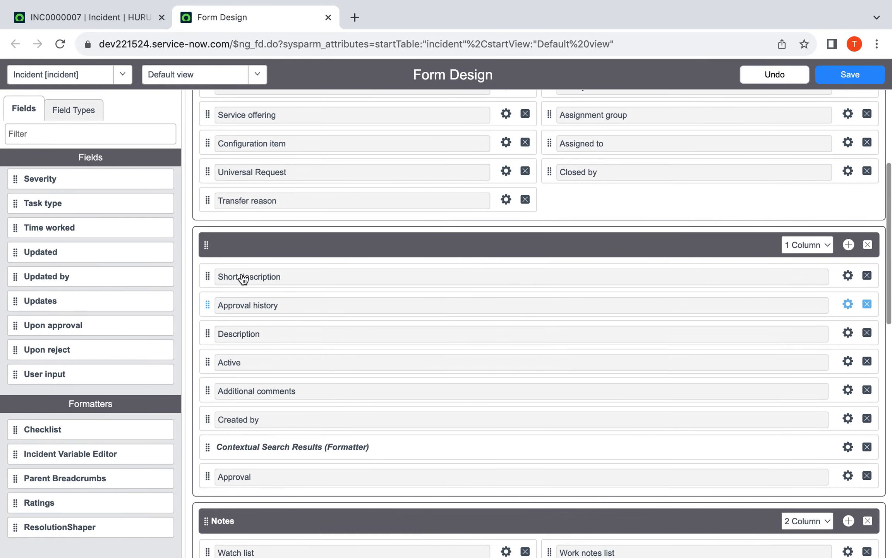
scroll(225, 375, down, 5)
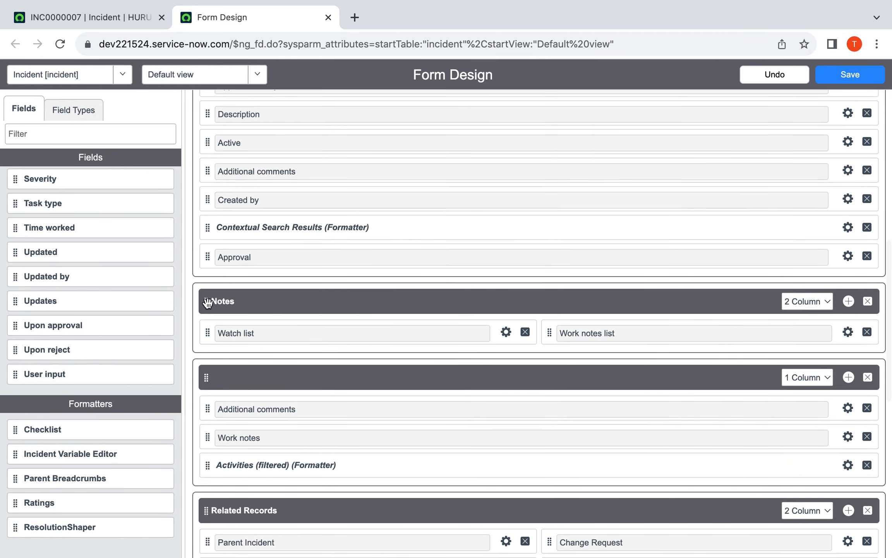
click(208, 302)
drag(211, 328, 212, 442)
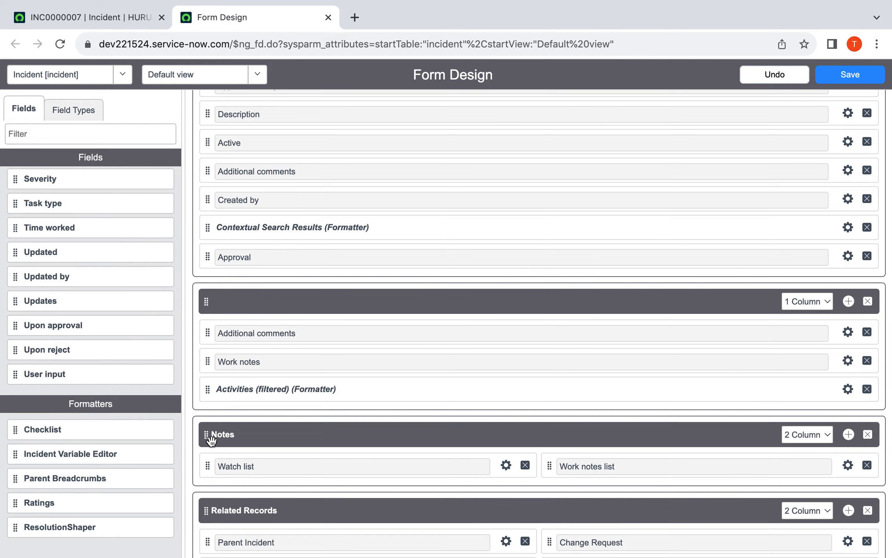
Look over the rearranged form sections around Notes, Related Records and Attached Knowledge.
scroll(213, 444, down, 10)
scroll(256, 270, up, 5)
scroll(257, 270, up, 4)
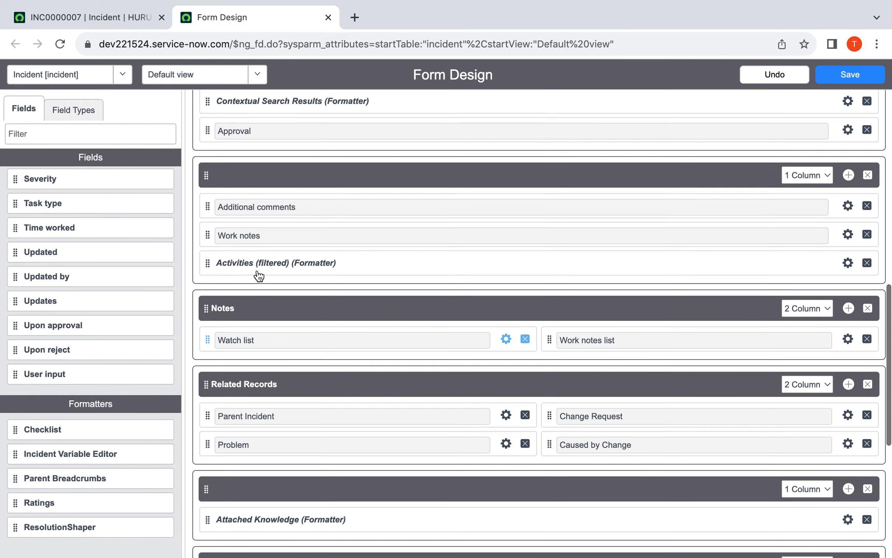
scroll(257, 270, down, 1)
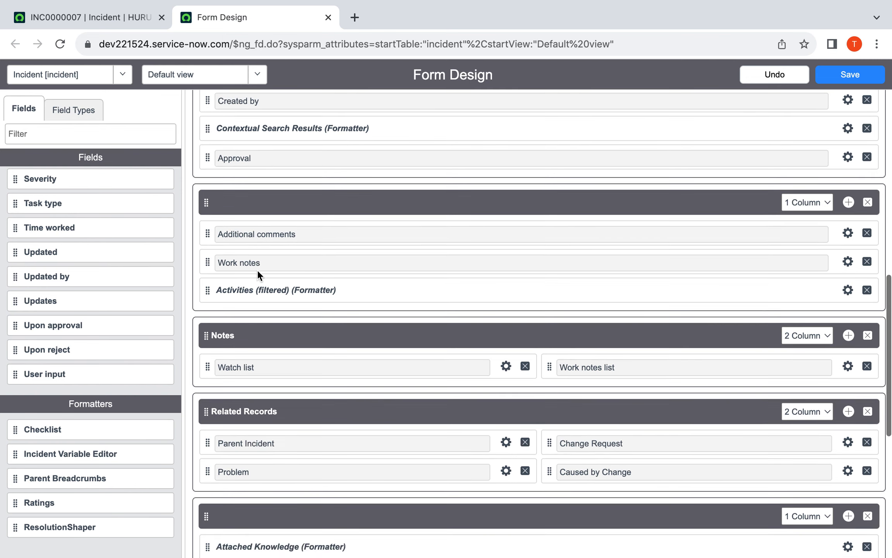
scroll(258, 270, up, 1)
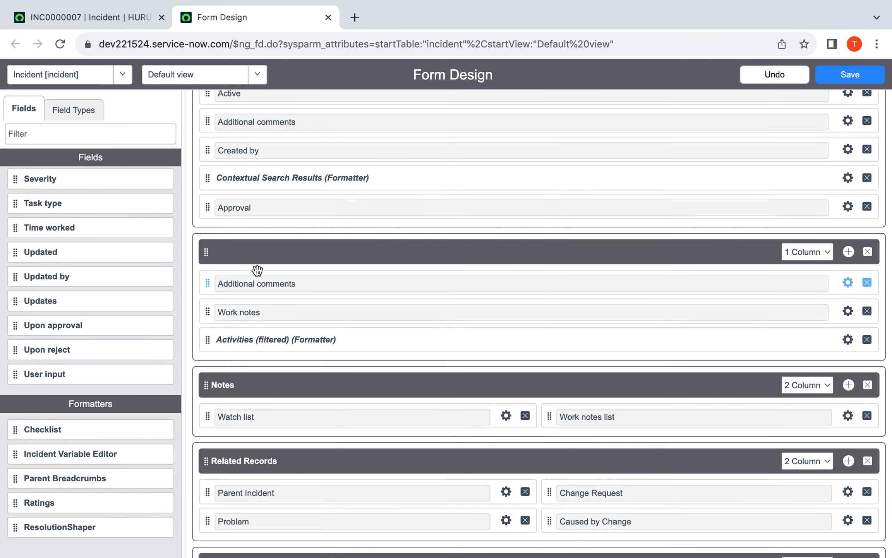
scroll(257, 270, down, 1)
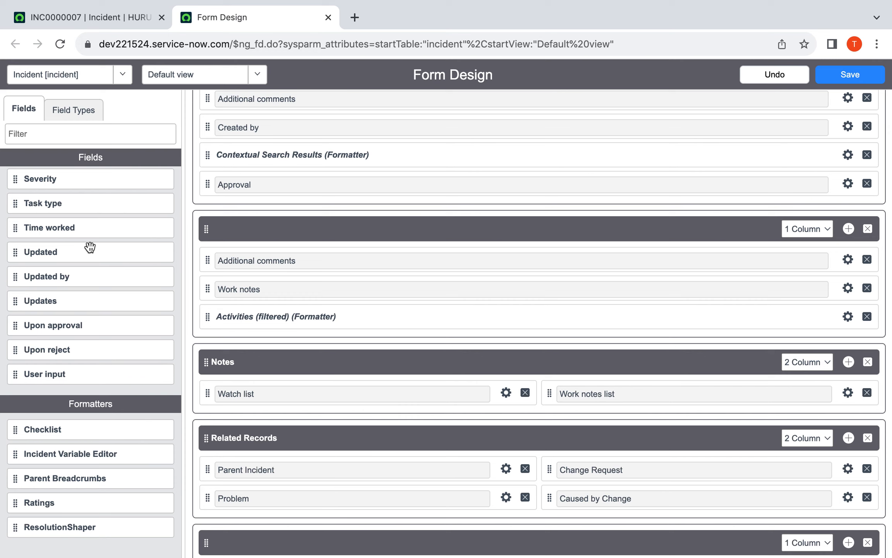
Add the Opened by field below Closed by in the Incident section.
scroll(85, 181, up, 10)
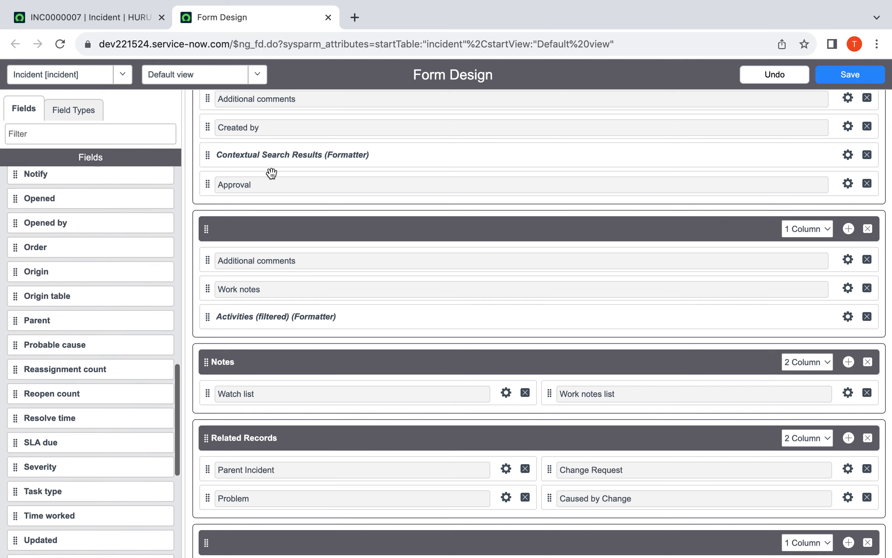
scroll(302, 183, up, 15)
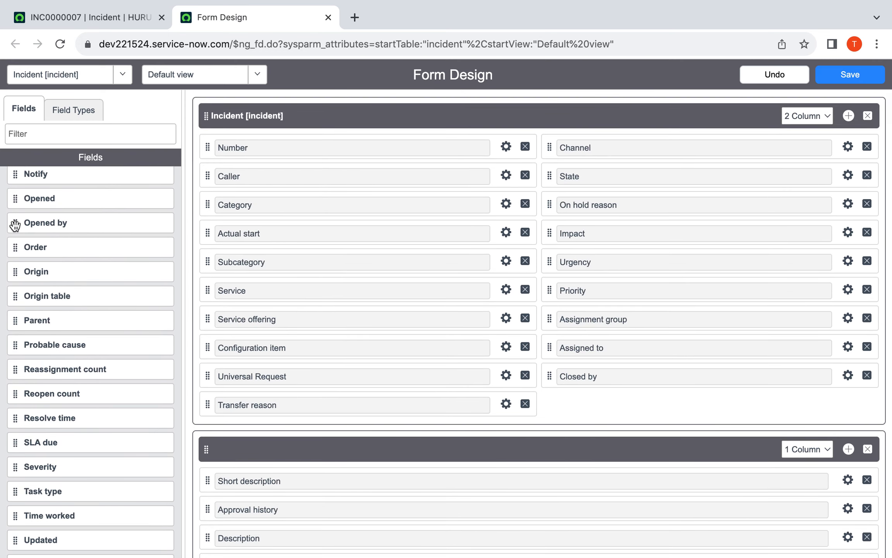
drag(15, 224, 562, 402)
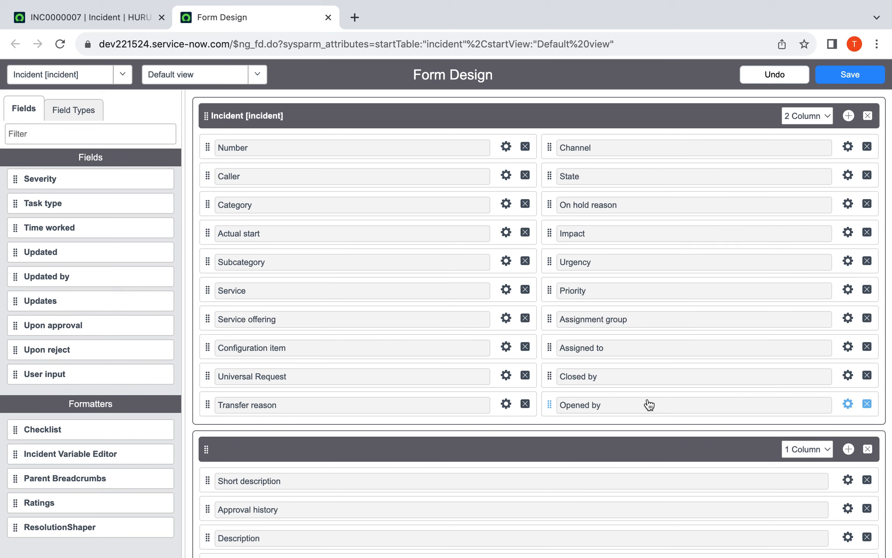
Inspect the Opened by field's properties, including its label, name, type and reference, and close them without changes.
click(848, 404)
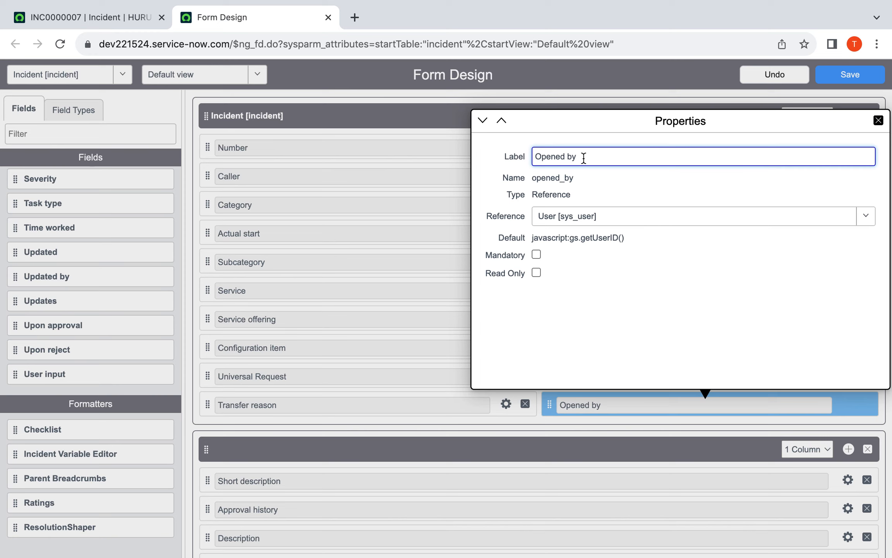
drag(584, 157, 532, 158)
click(606, 158)
click(576, 182)
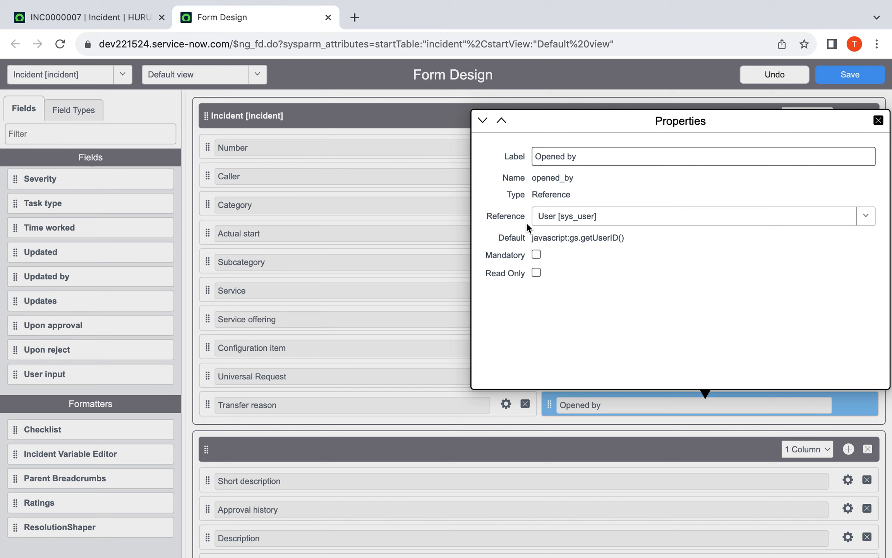
click(879, 121)
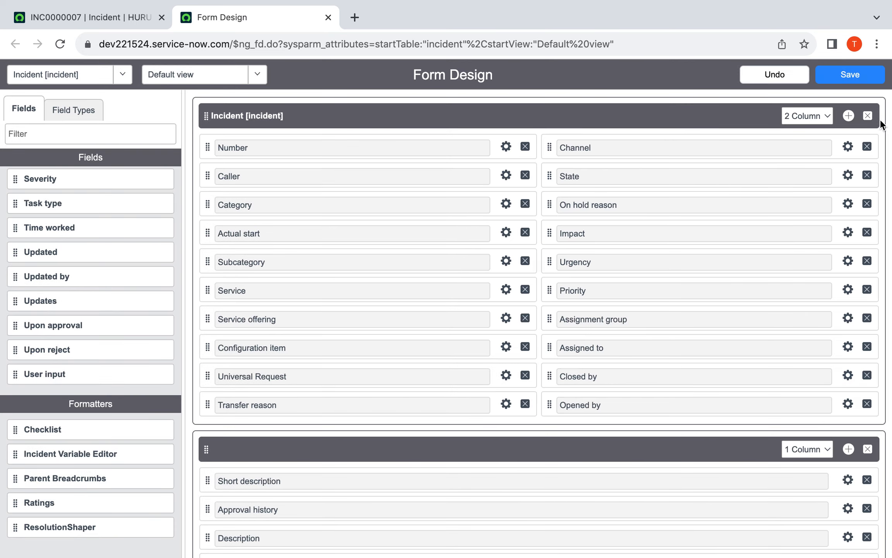
Insert a new two-column section directly below the Incident section and open its title for editing.
scroll(807, 223, down, 2)
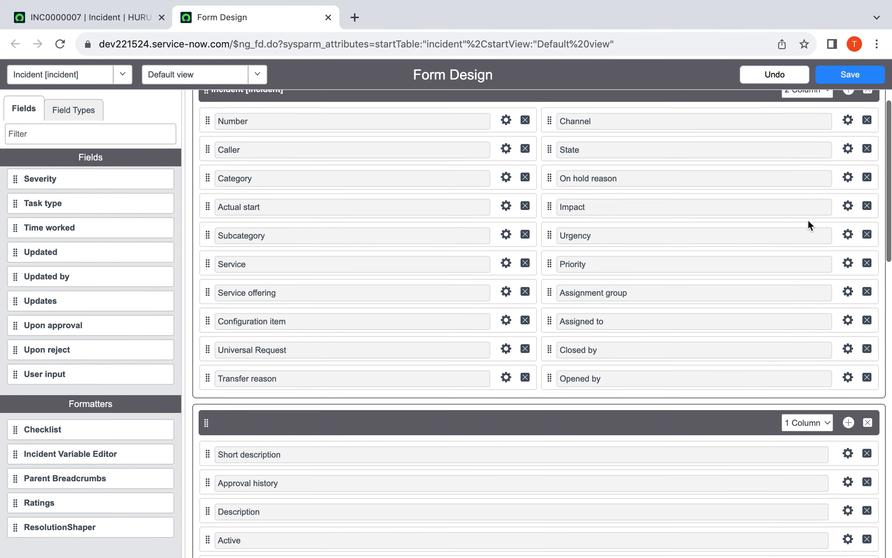
scroll(808, 218, up, 1)
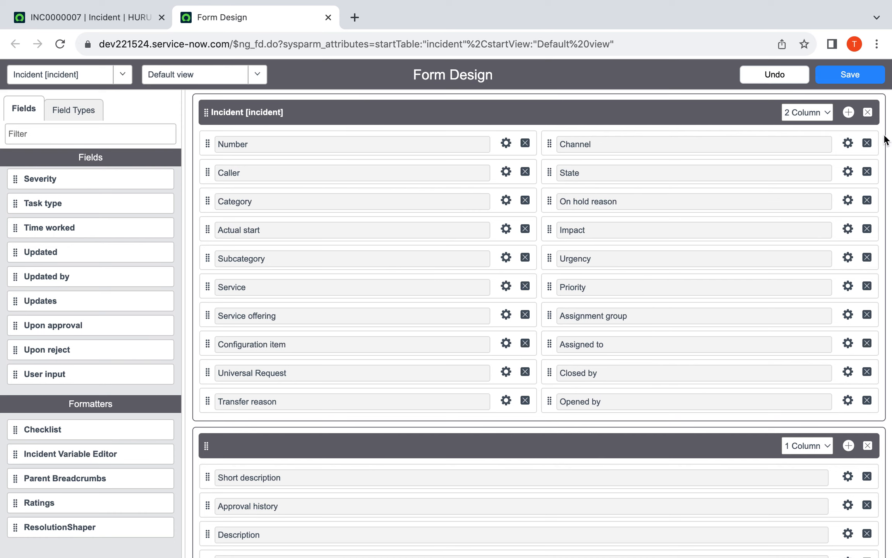
click(850, 113)
scroll(614, 333, down, 3)
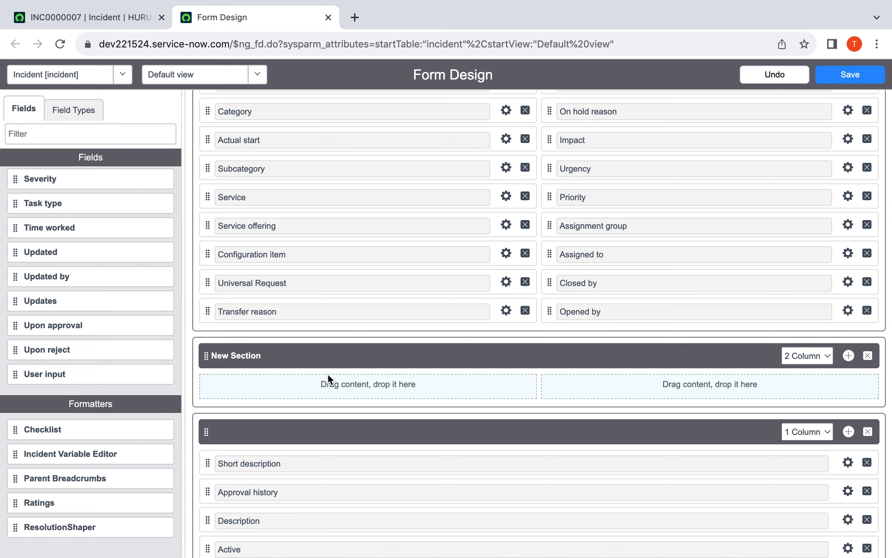
click(272, 356)
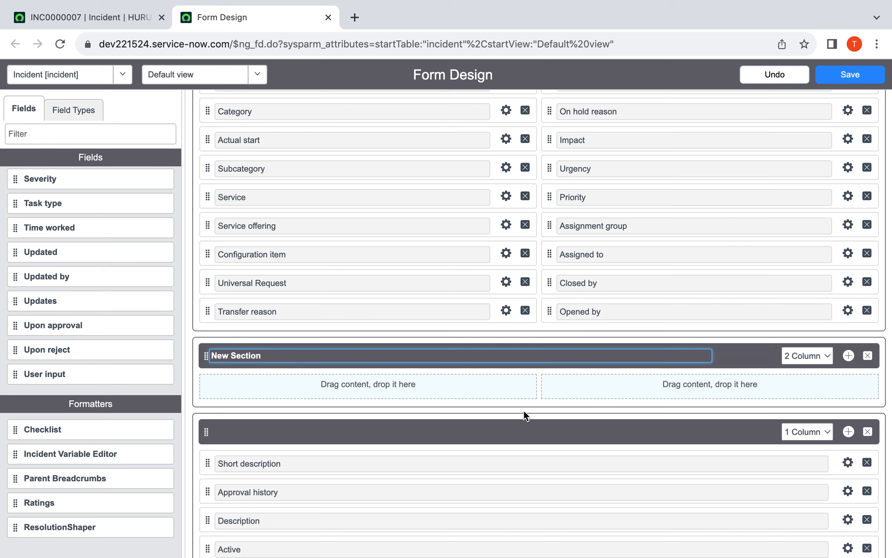
Add a new field of type Choice below Opened by in the Incident section.
scroll(62, 227, up, 2)
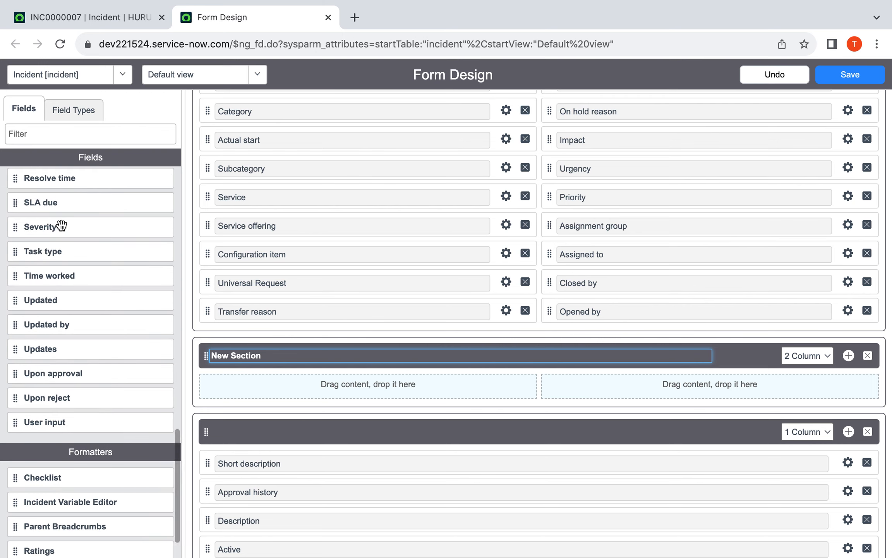
scroll(62, 225, down, 1)
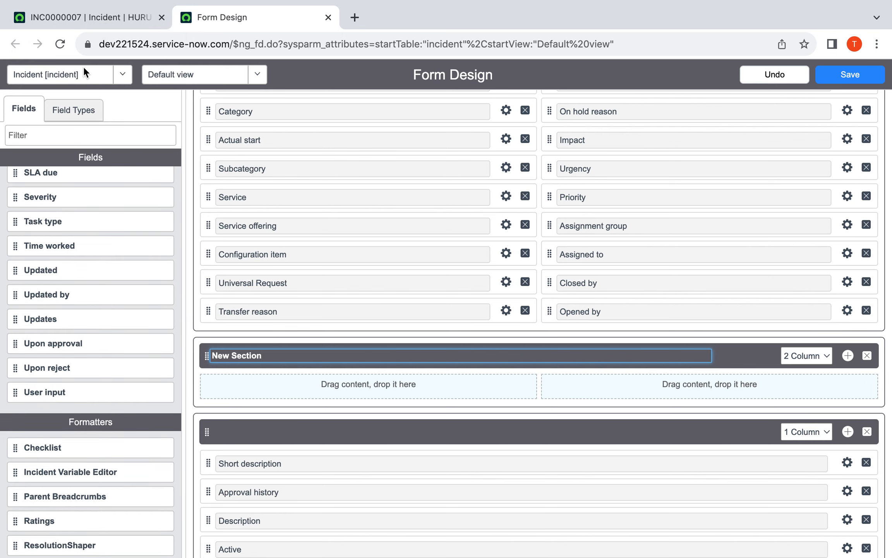
click(81, 114)
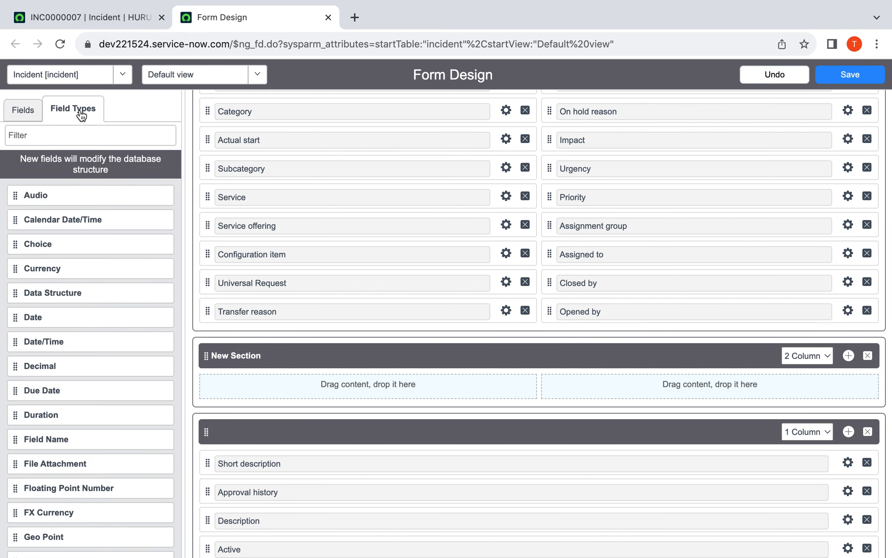
scroll(99, 213, down, 3)
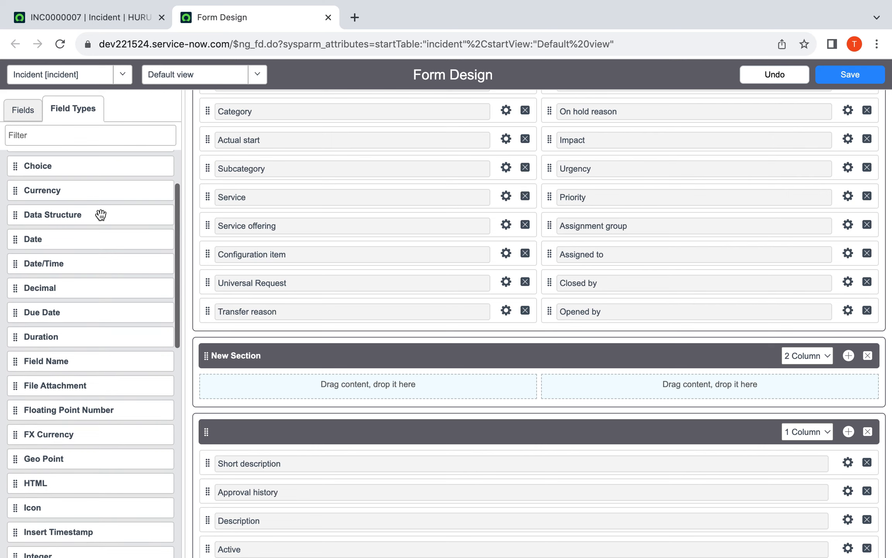
scroll(100, 214, up, 2)
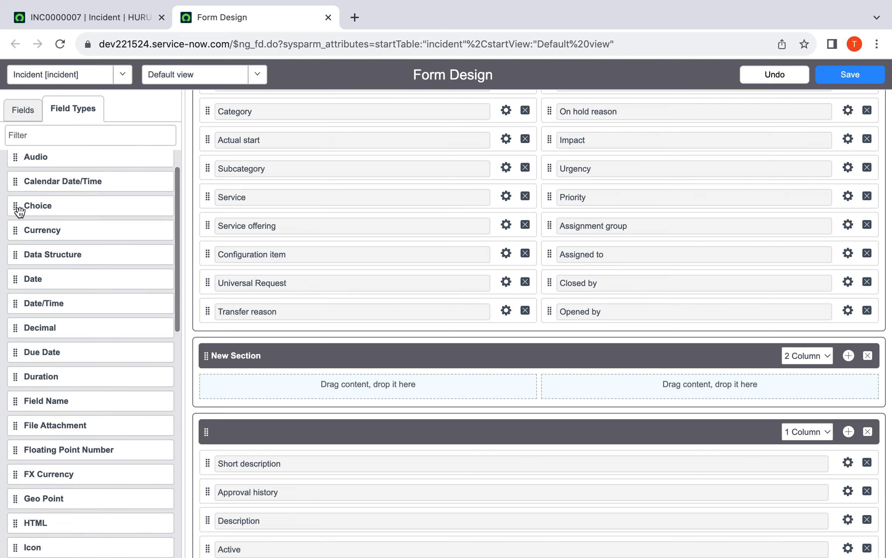
drag(19, 210, 566, 341)
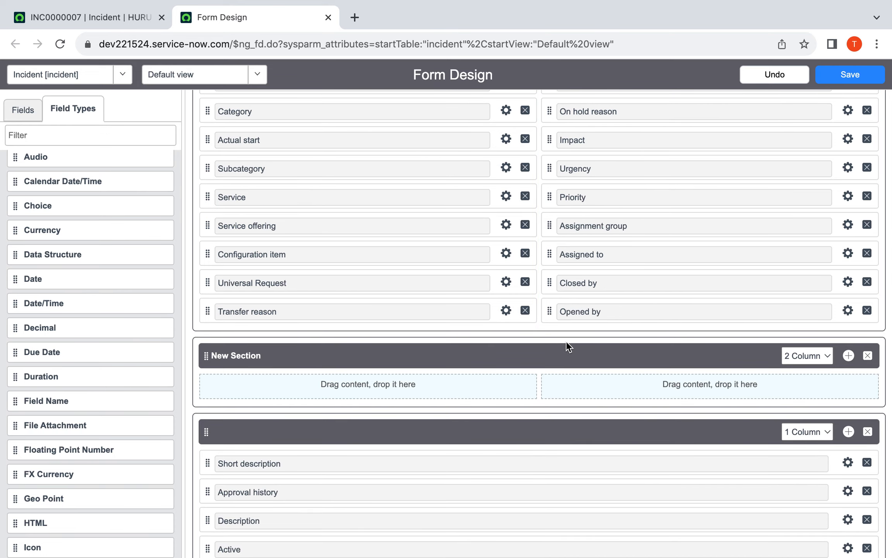
scroll(566, 341, down, 10)
scroll(566, 341, up, 15)
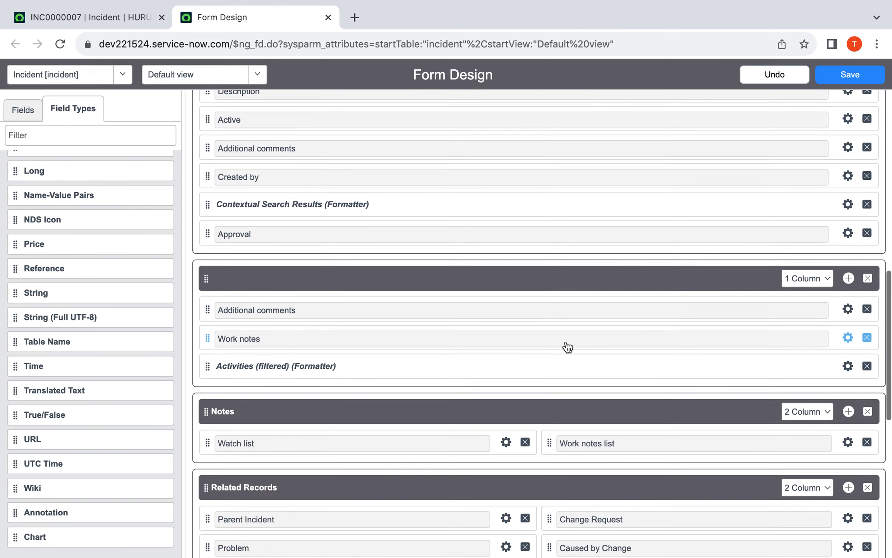
scroll(568, 347, up, 5)
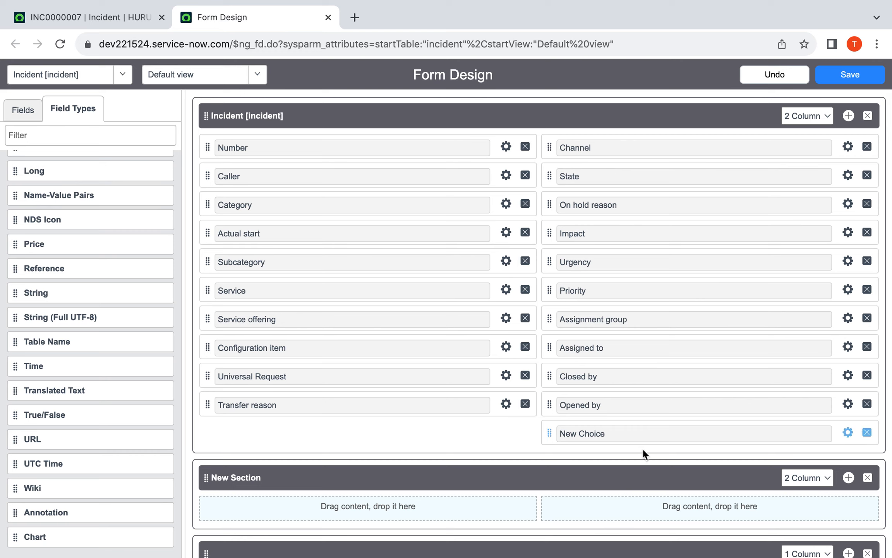
Set the new choice field's label to "delivery method" and its name to "delivery_method".
click(848, 433)
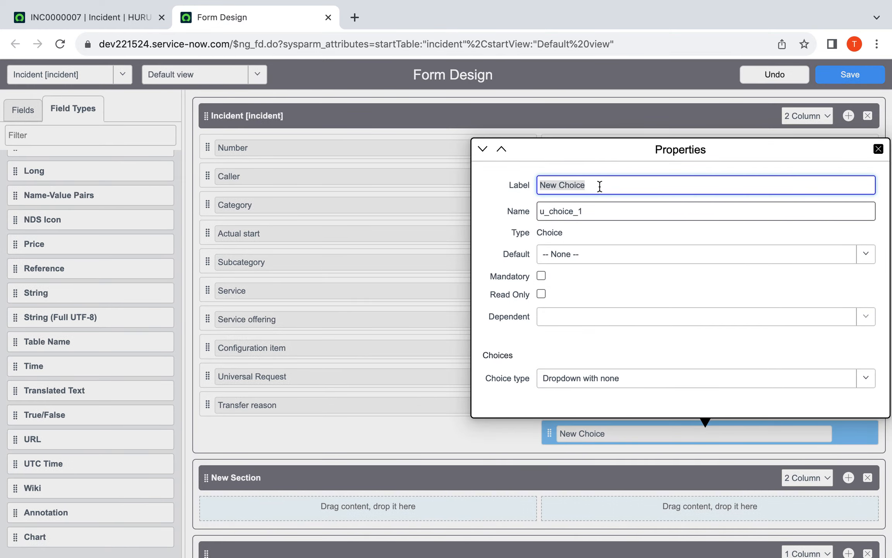
key(BackSpace)
text(de)
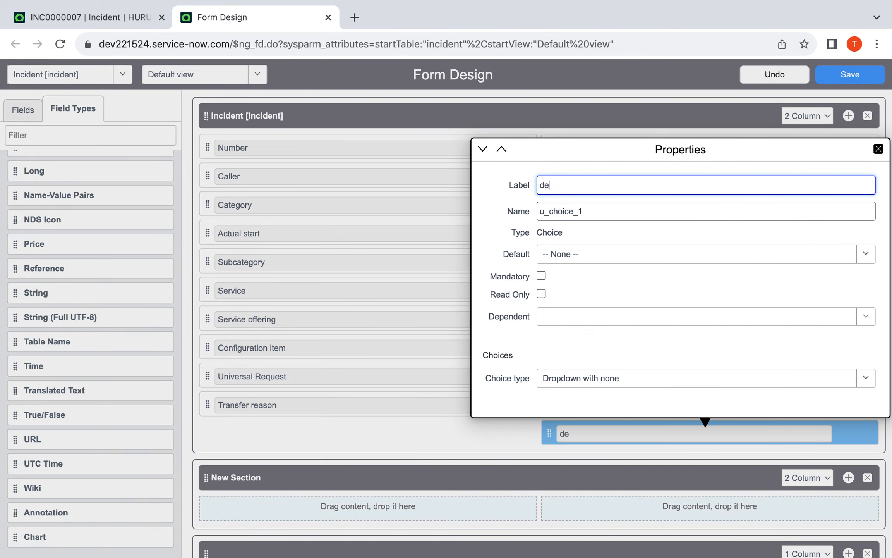
text(livery)
text(method)
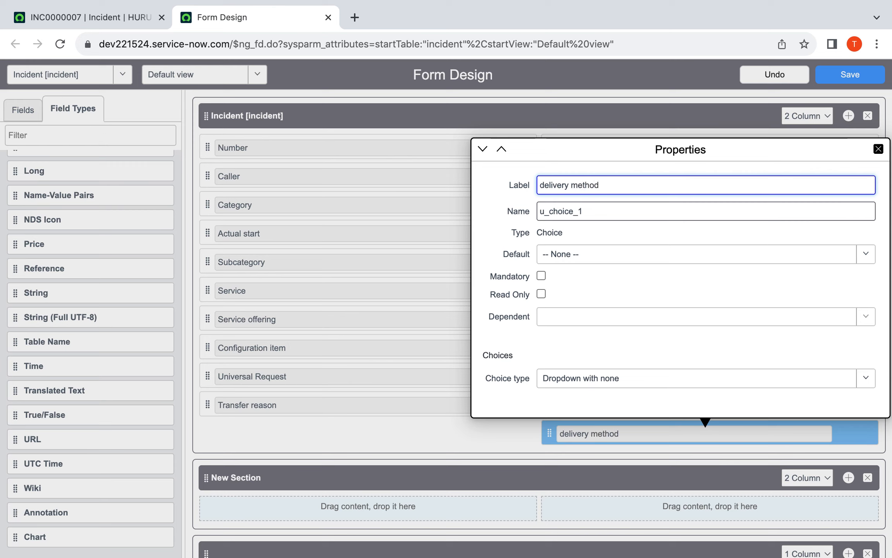
click(584, 213)
double_click(585, 213)
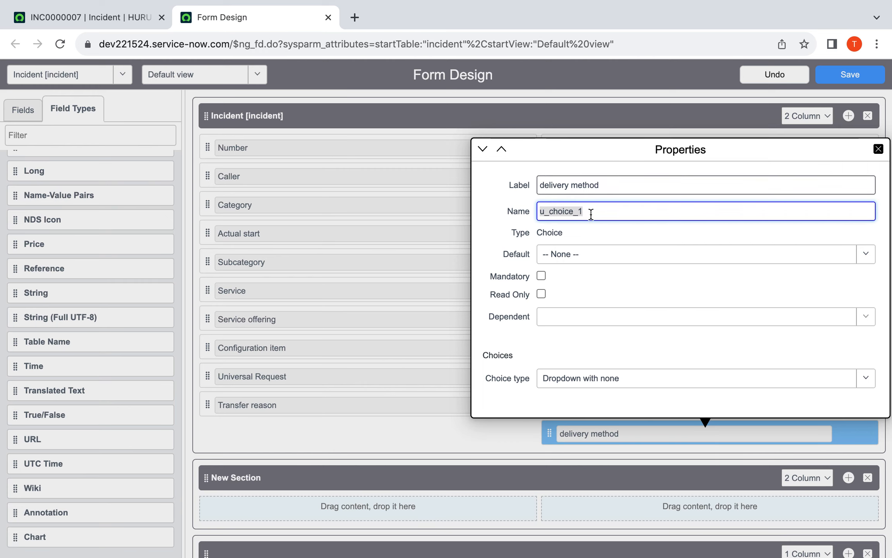
key(BackSpace)
text(delivery_method)
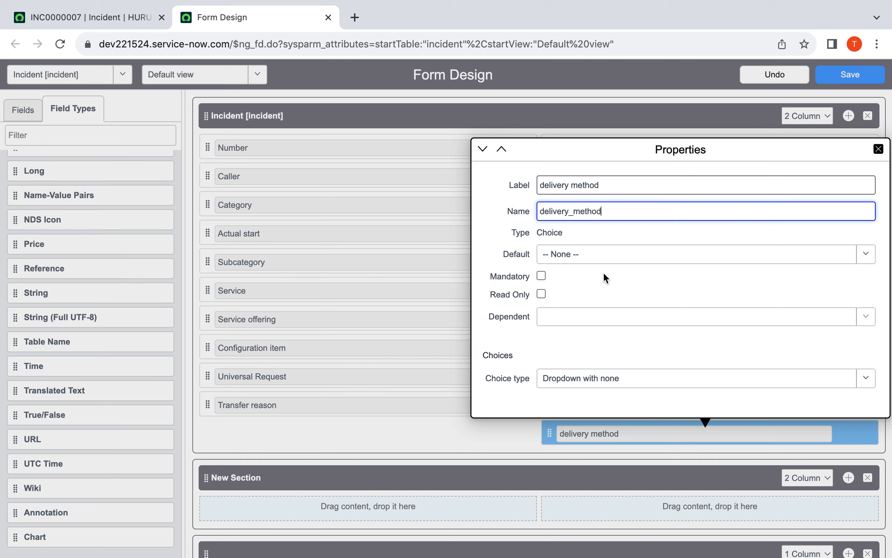
Replace Choice 1 of the delivery method field with "delivery".
scroll(610, 262, down, 1)
scroll(539, 277, down, 4)
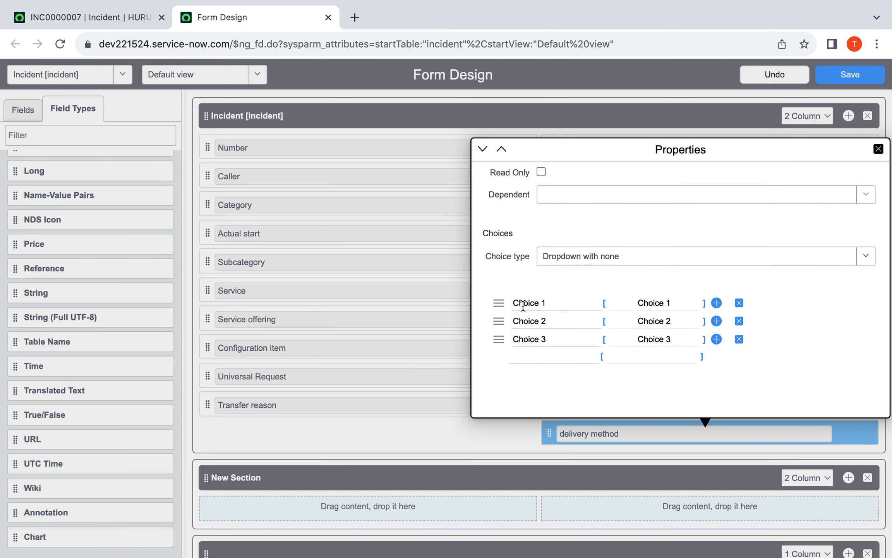
click(554, 299)
key(BackSpace)
key(BackSpace)
key(BackSpace)
key(BackSpace)
key(BackSpace)
key(BackSpace)
key(BackSpace)
key(BackSpace)
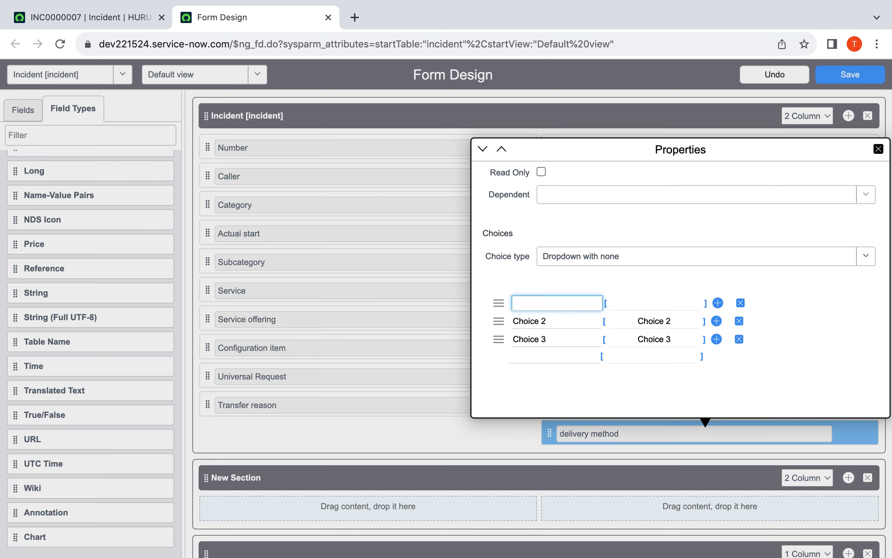
text(delivery)
Replace Choice 2 with "pickup", remove Choice 3, and close the delivery method field's properties.
click(562, 321)
key(BackSpace)
key(BackSpace)
key(BackSpace)
key(BackSpace)
key(BackSpace)
key(BackSpace)
key(BackSpace)
key(BackSpace)
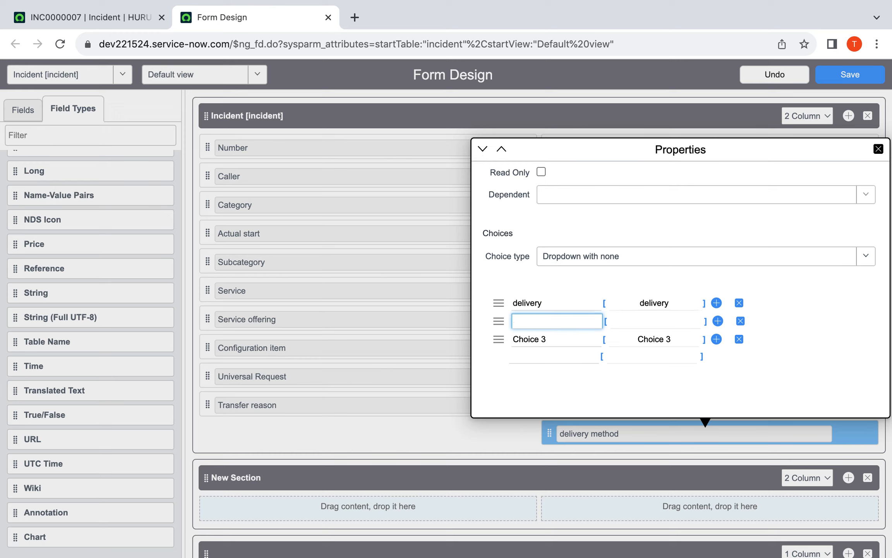
text(pickup)
click(740, 339)
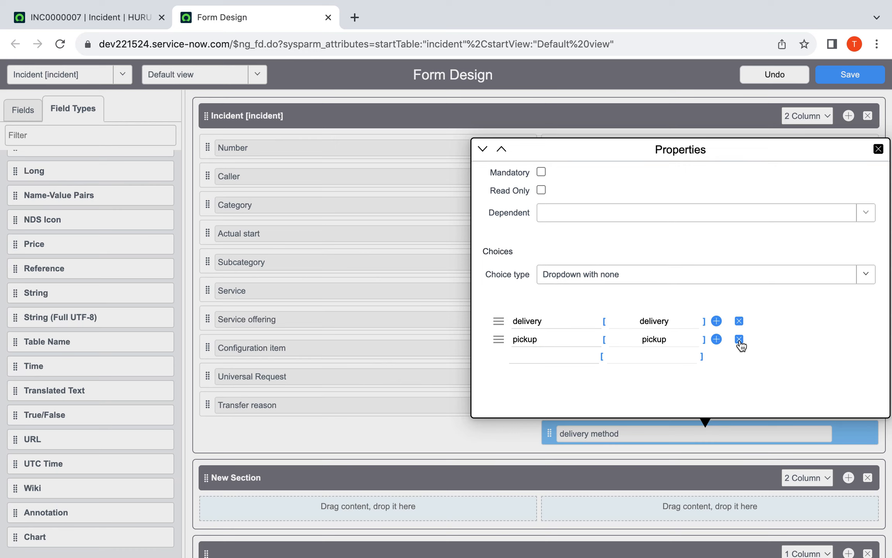
scroll(761, 324, up, 3)
scroll(761, 323, up, 2)
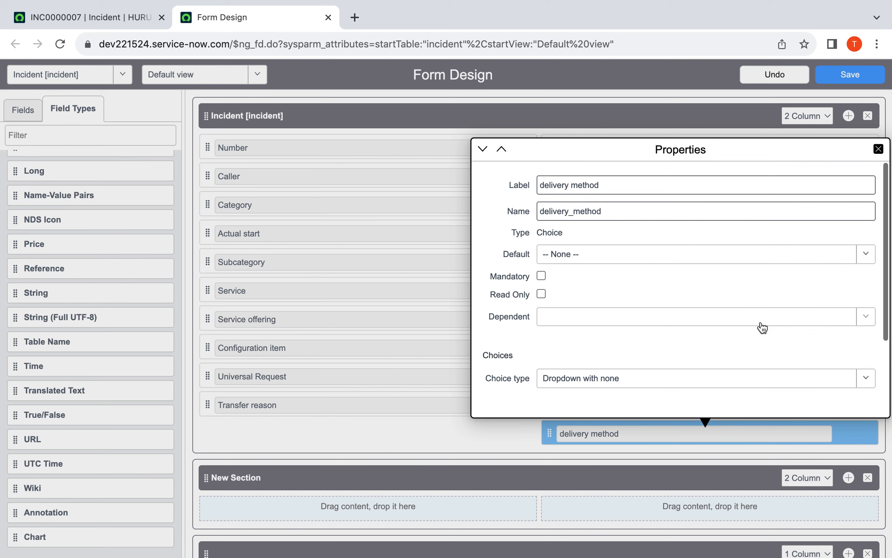
click(879, 150)
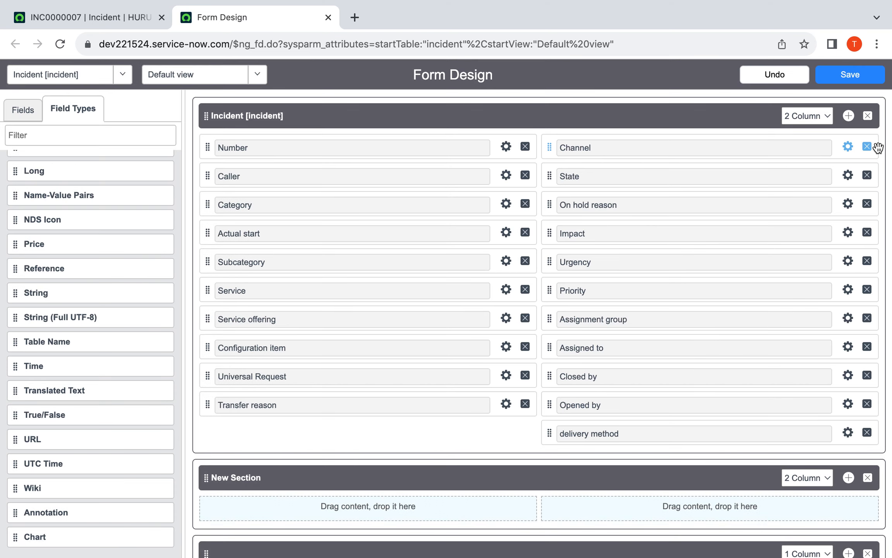
Remove the Closed by field from the Incident section and delete the empty New Section.
scroll(741, 293, down, 3)
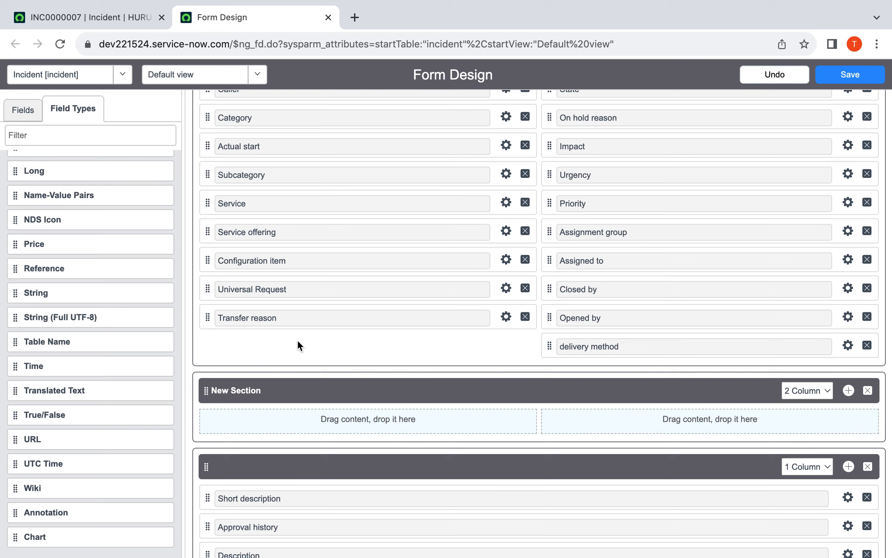
click(867, 288)
scroll(520, 345, down, 2)
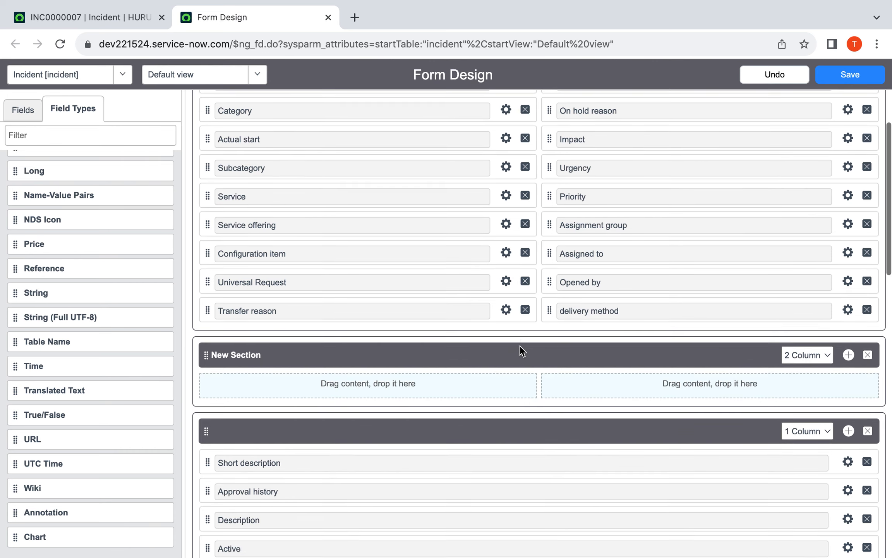
click(868, 307)
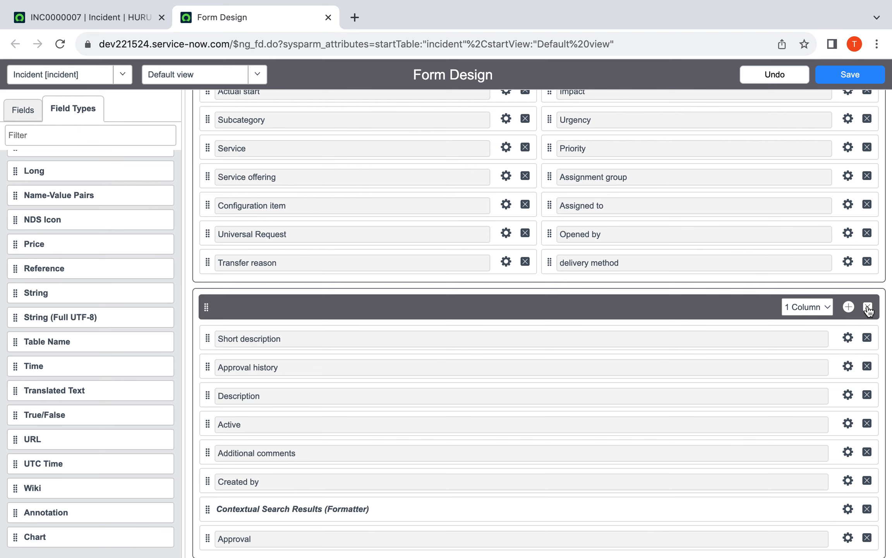
Look over the updated form design and switch back to the open incident record.
scroll(668, 324, down, 1)
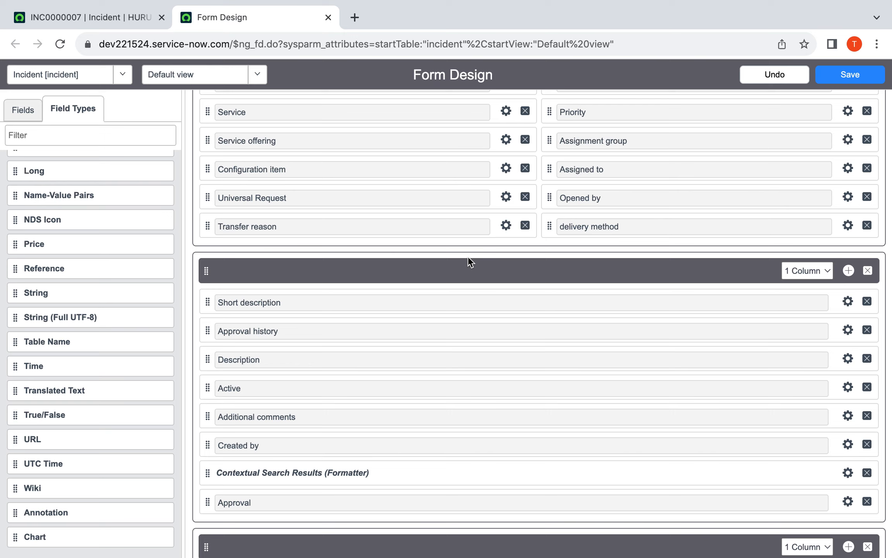
scroll(468, 256, up, 5)
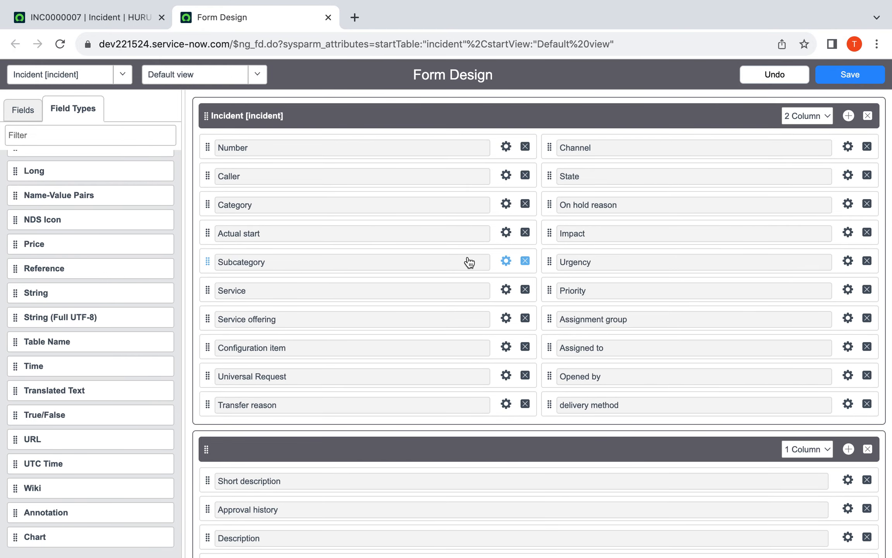
click(112, 15)
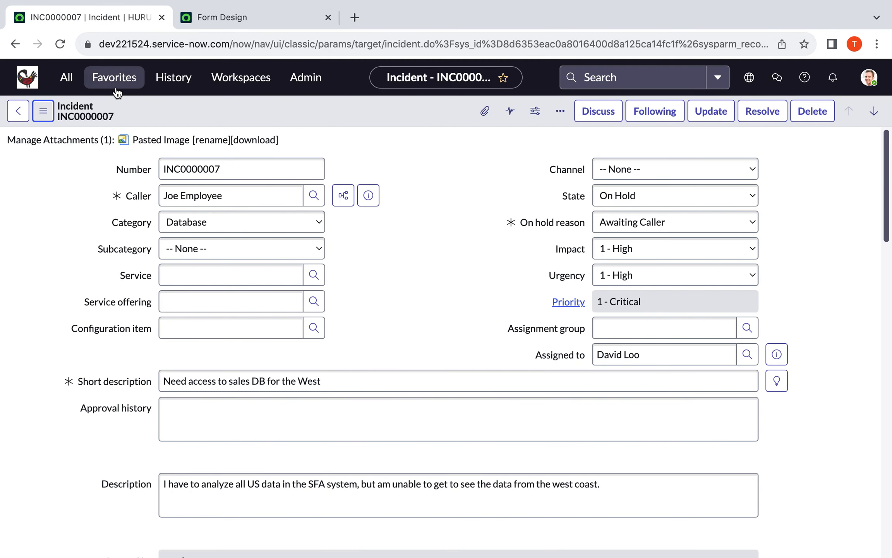
Find the Incident module by filtering the navigator for "incident" and open a new incident record.
click(69, 80)
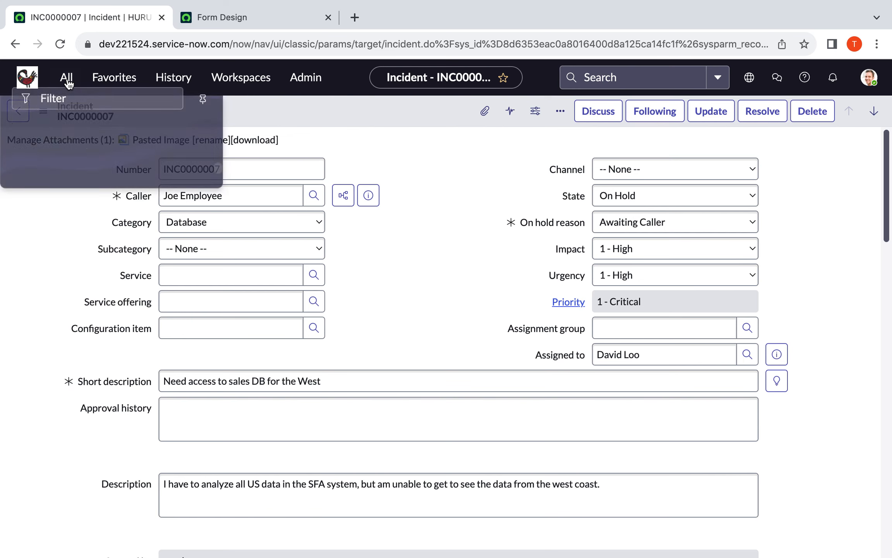
text(inc)
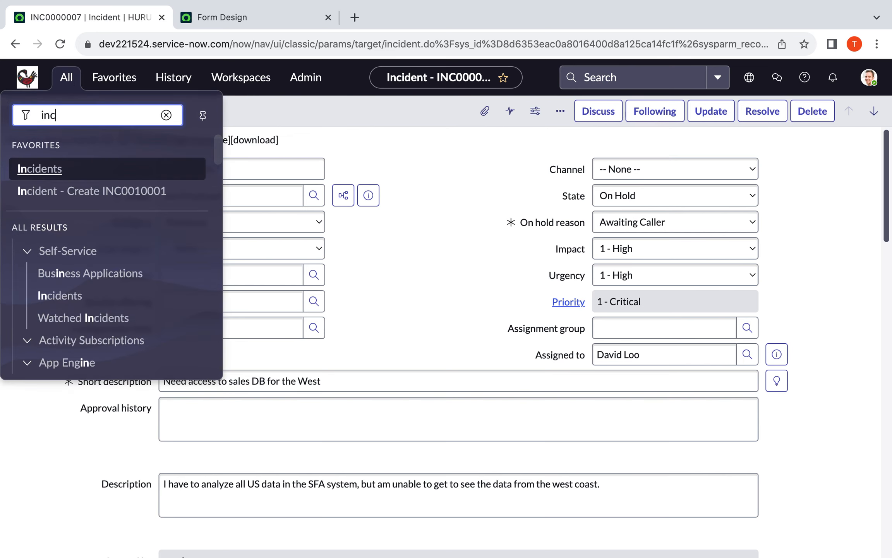
text(ident)
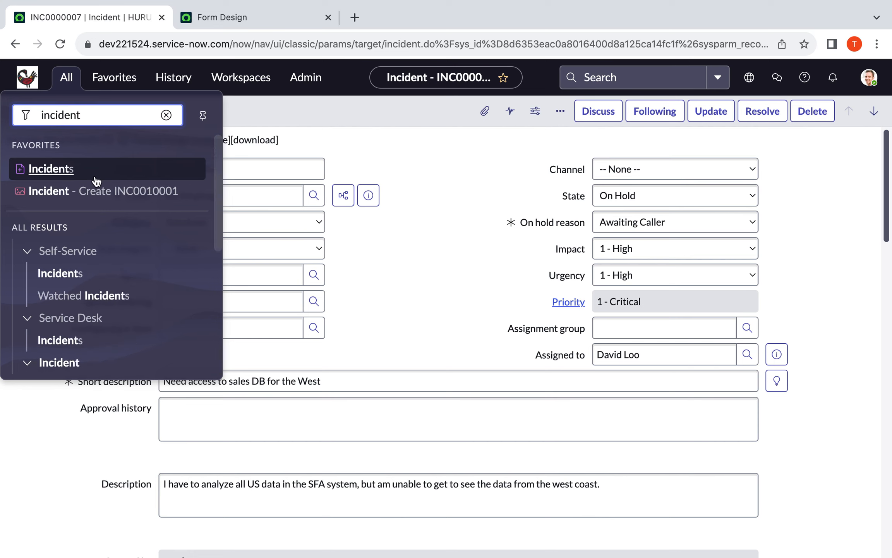
scroll(98, 237, down, 5)
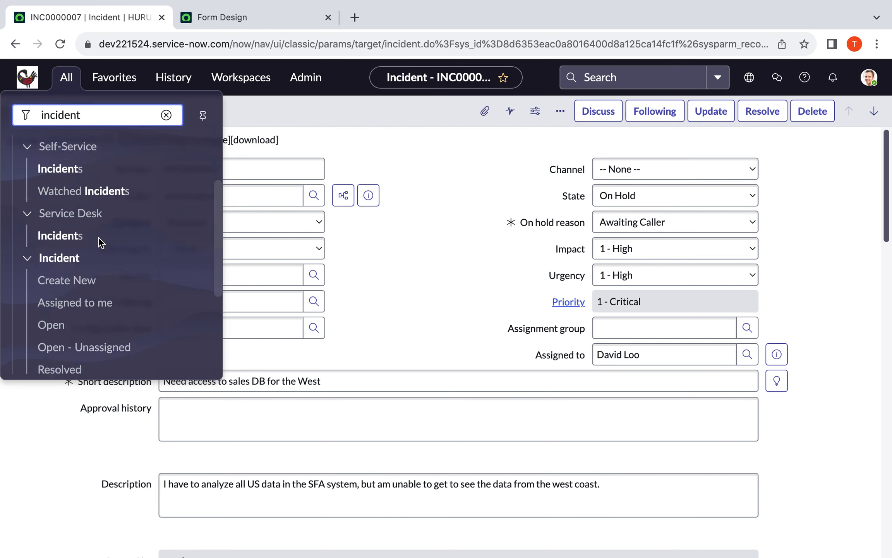
scroll(91, 259, down, 1)
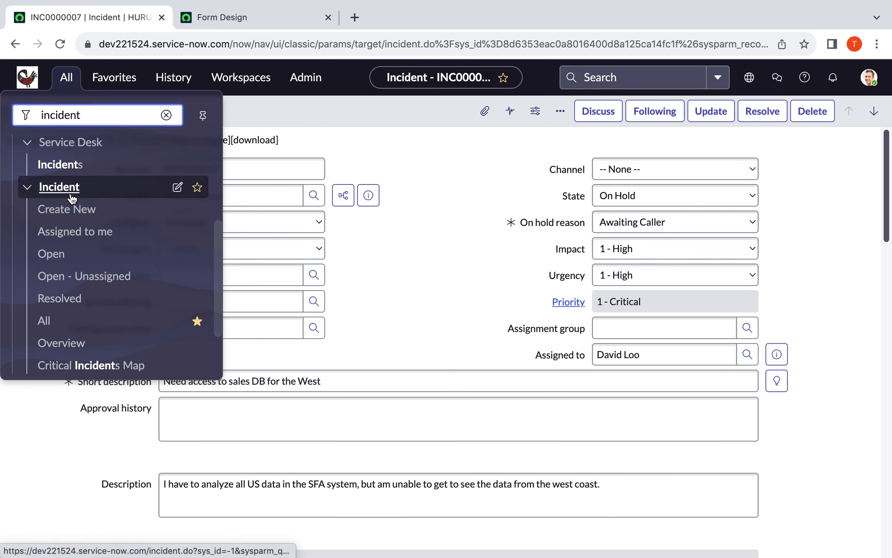
click(70, 209)
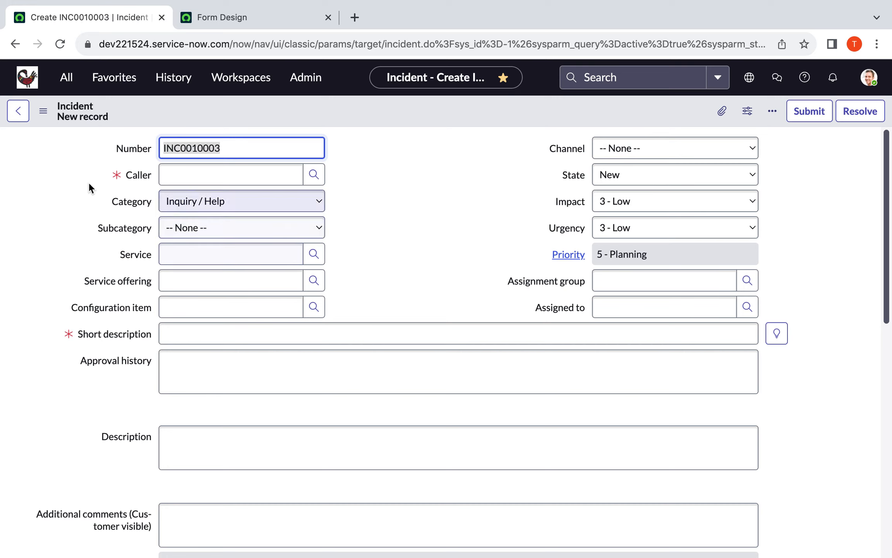
Choose the second user in the user list as the caller and enter "test1" as the short description.
click(177, 166)
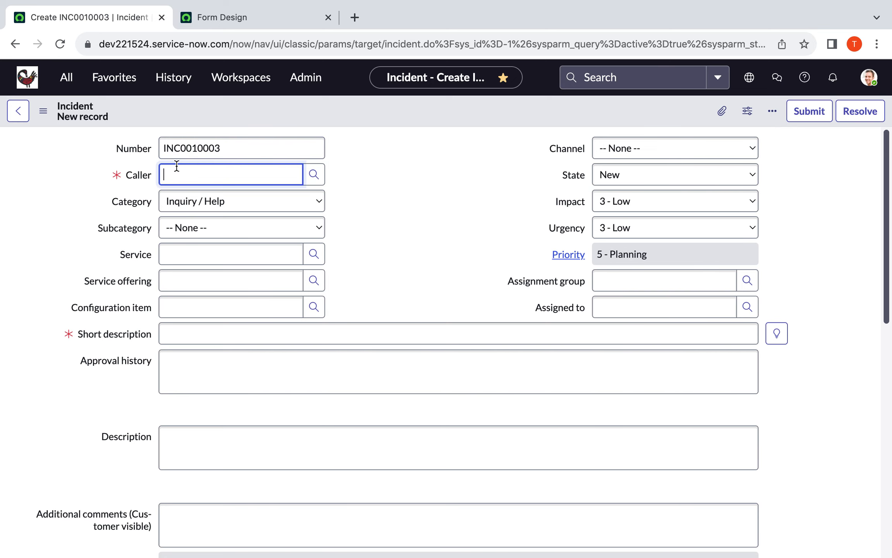
click(314, 175)
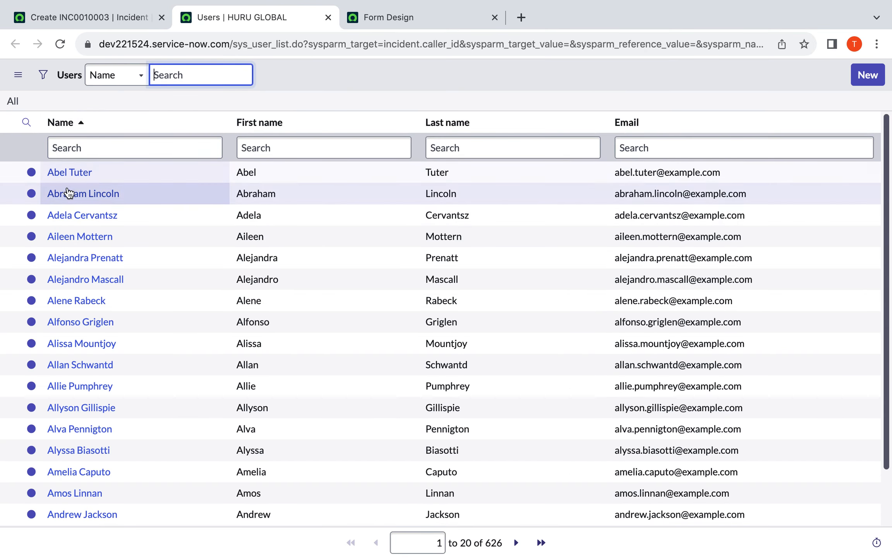
click(69, 192)
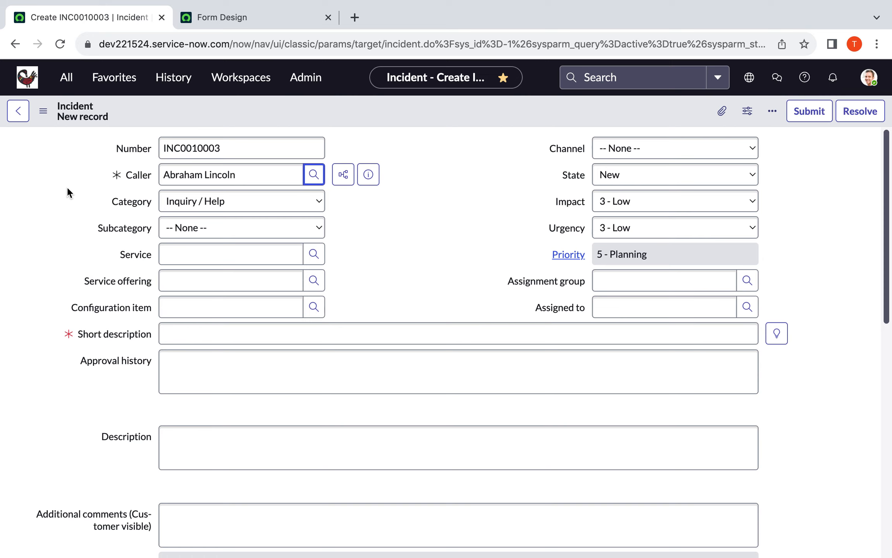
click(181, 333)
text(test1)
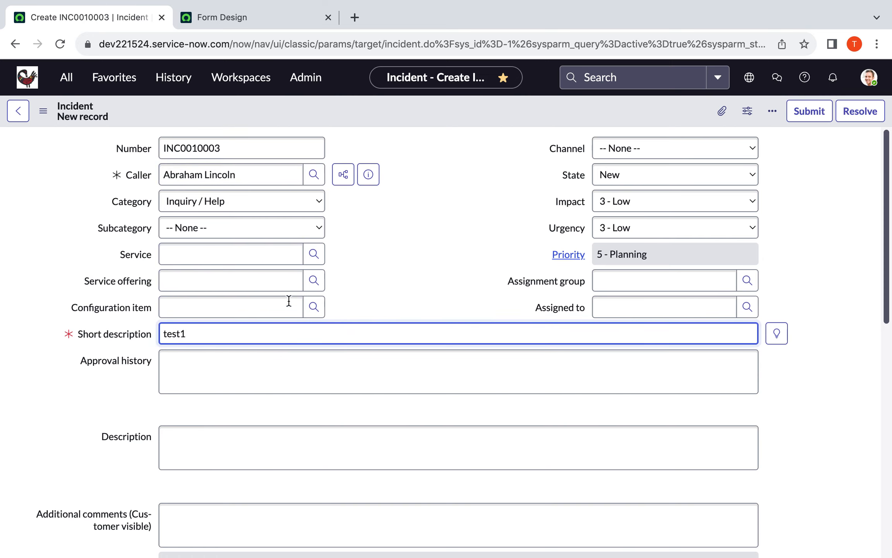
Save the new incident without leaving its form, and check which actions the saved record's form header offers.
scroll(352, 307, down, 3)
scroll(353, 309, up, 3)
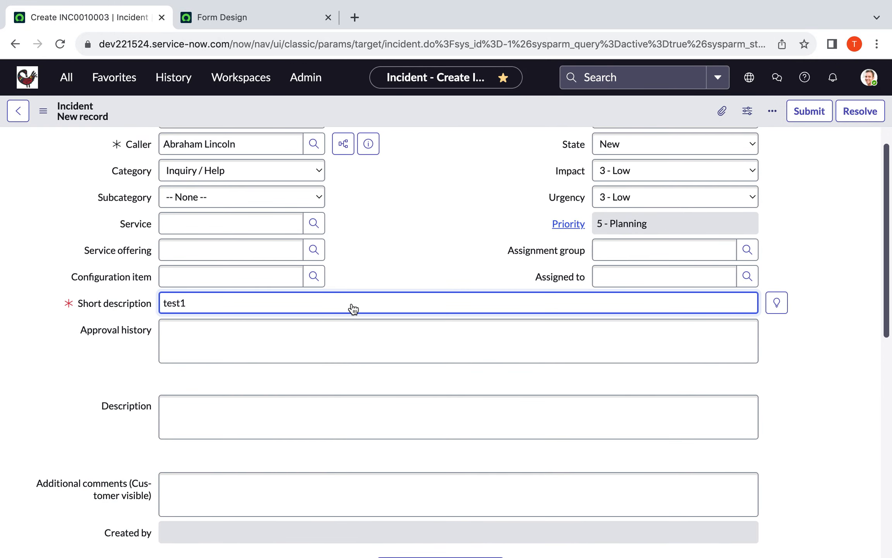
scroll(352, 309, down, 10)
scroll(352, 307, up, 5)
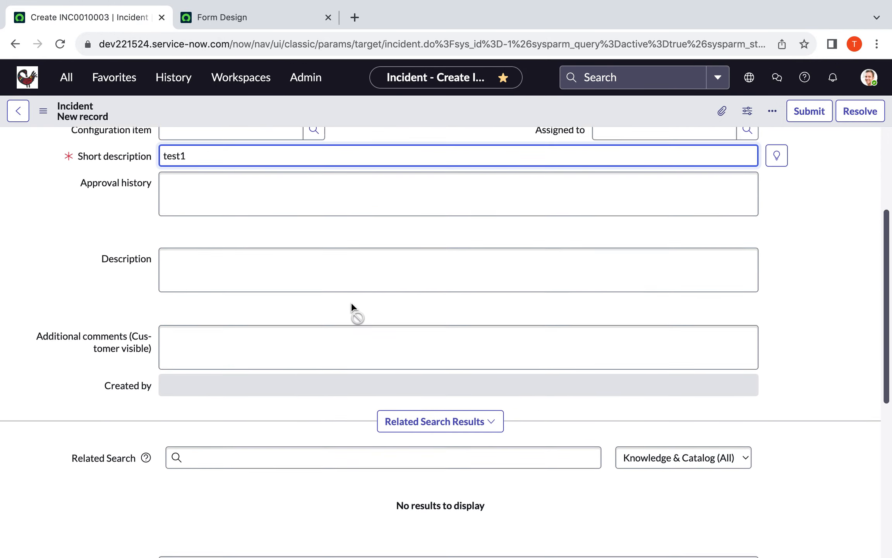
scroll(353, 308, down, 7)
scroll(352, 303, up, 12)
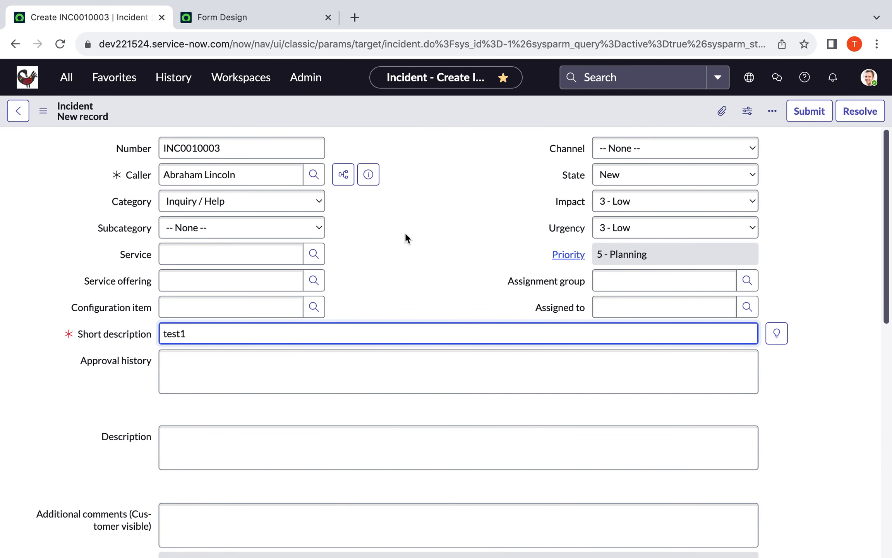
click(43, 113)
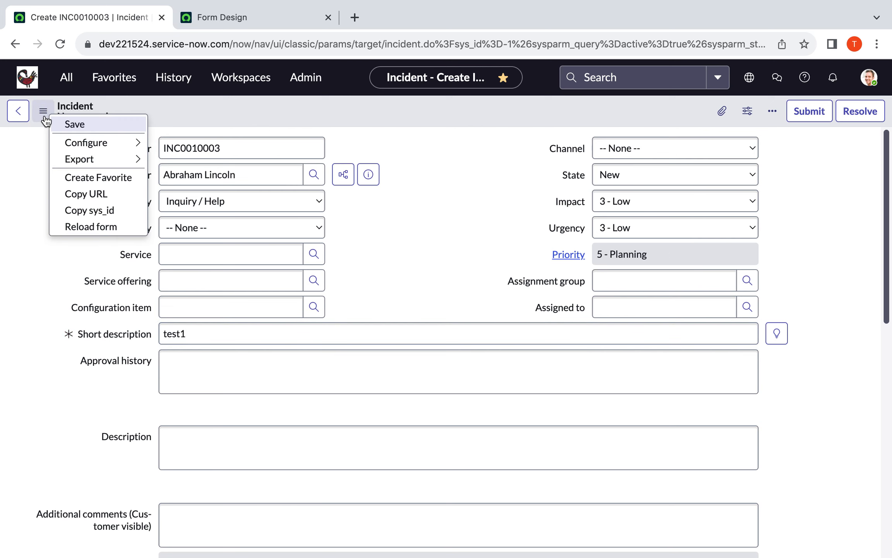
click(79, 127)
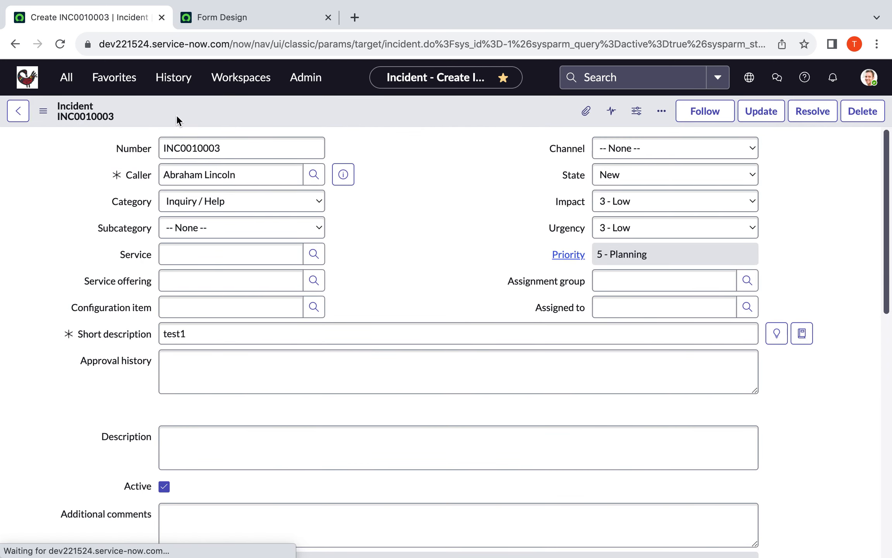
right_click(262, 109)
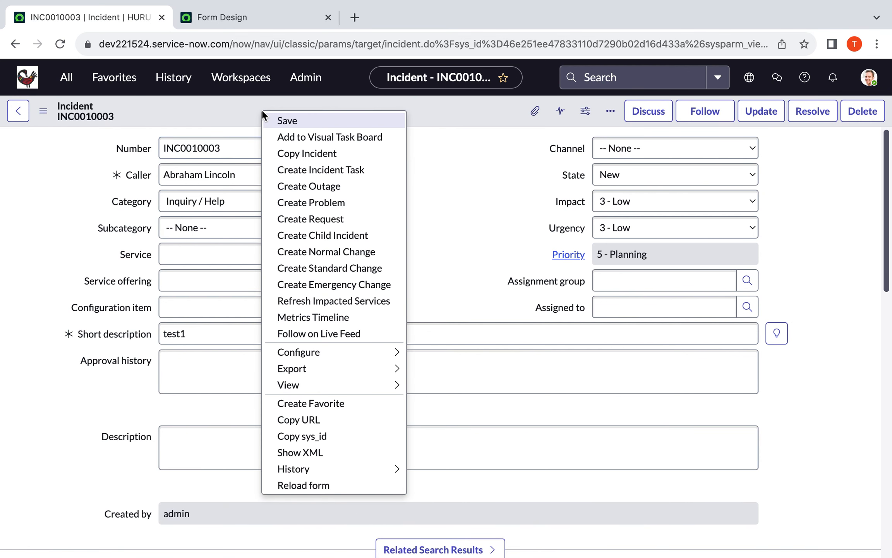
click(215, 107)
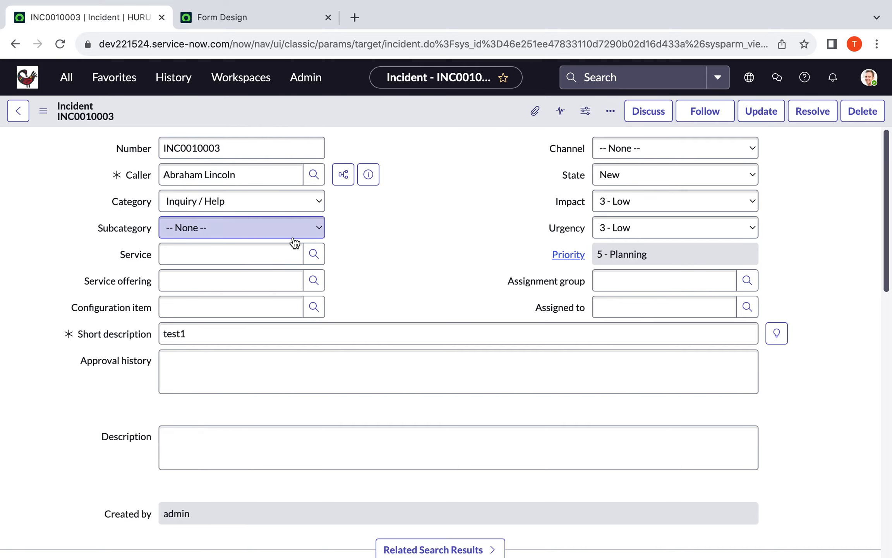
Examine the saved incident's fields and sections, including the Task SLAs, Affected CIs, Impacted Services/CIs and Child Incidents related lists.
scroll(293, 239, down, 3)
scroll(293, 237, down, 20)
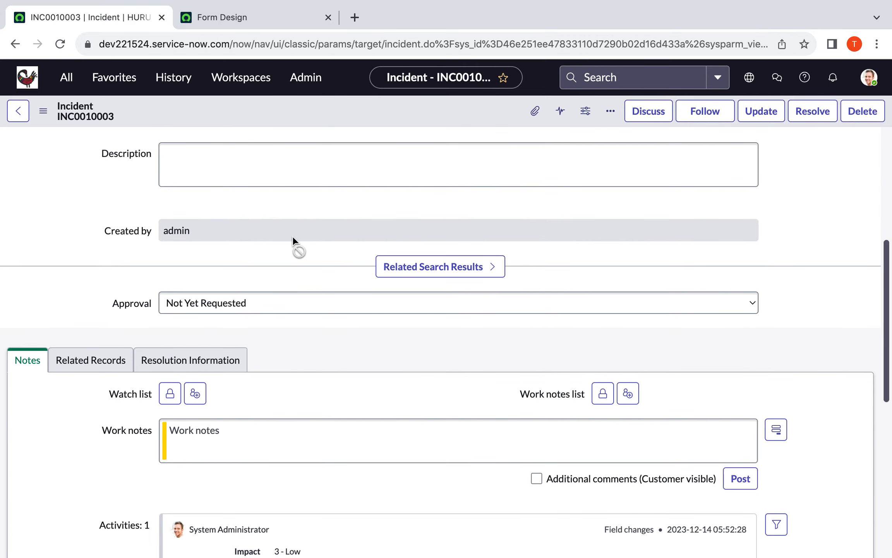
scroll(293, 236, down, 4)
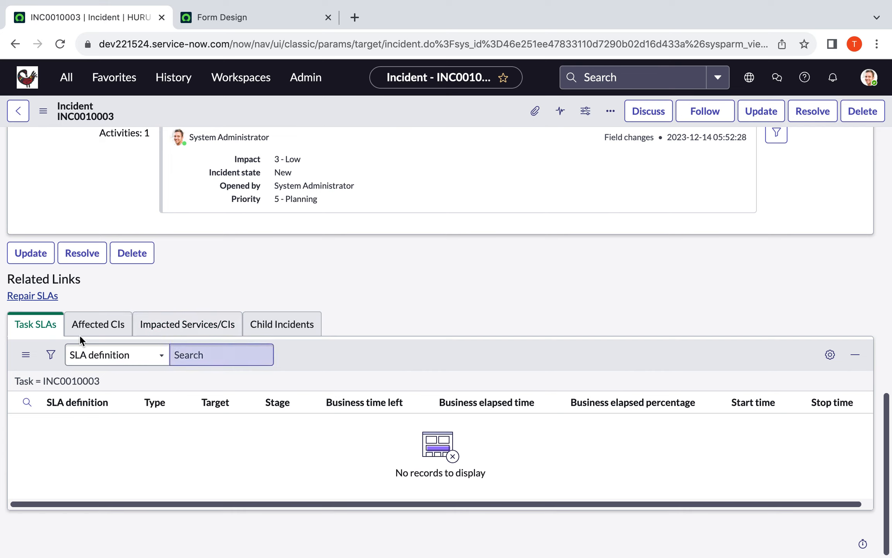
click(47, 329)
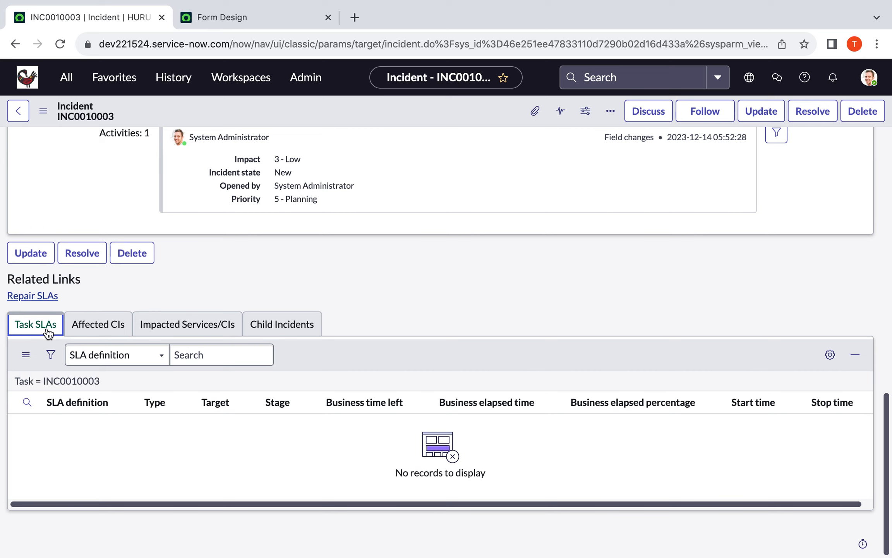
click(105, 328)
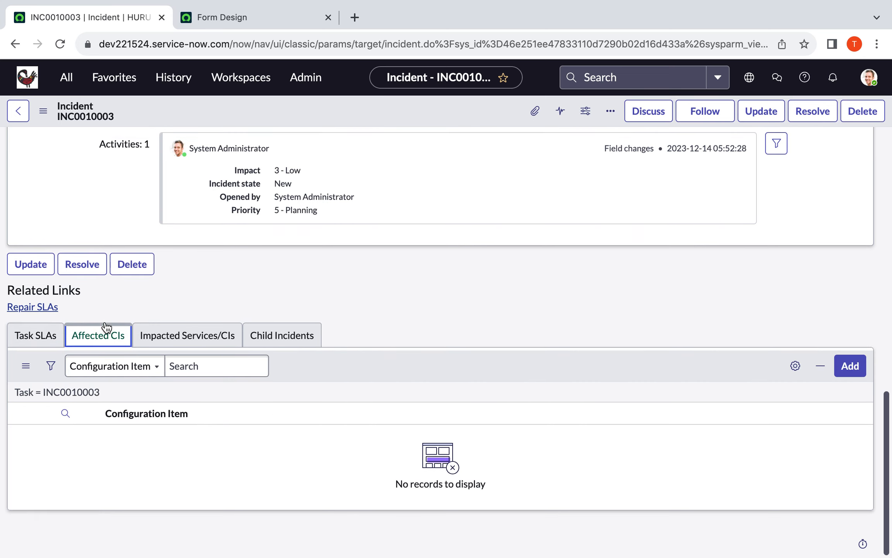
click(190, 341)
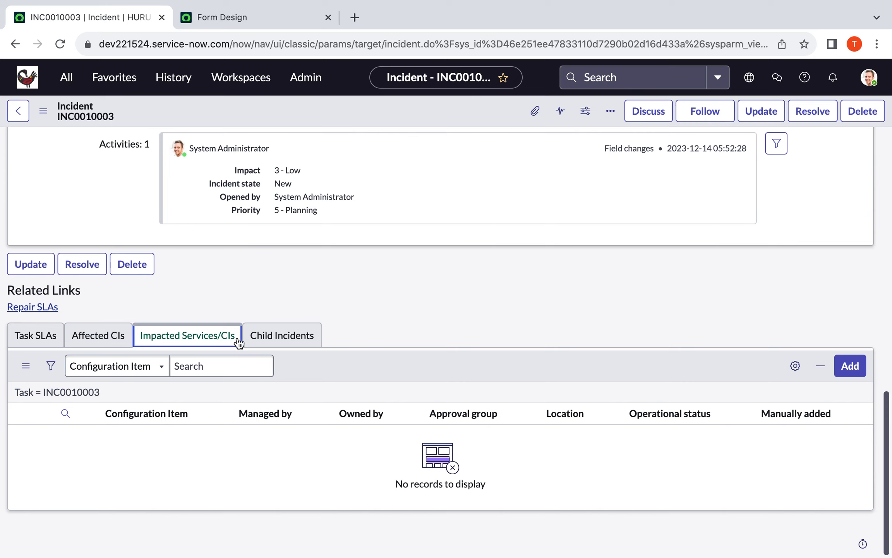
click(291, 336)
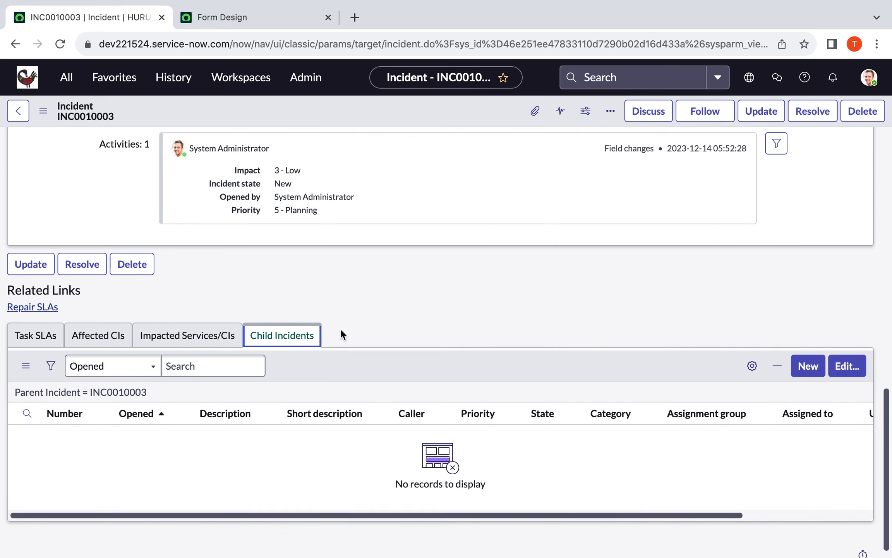
scroll(341, 332, up, 1)
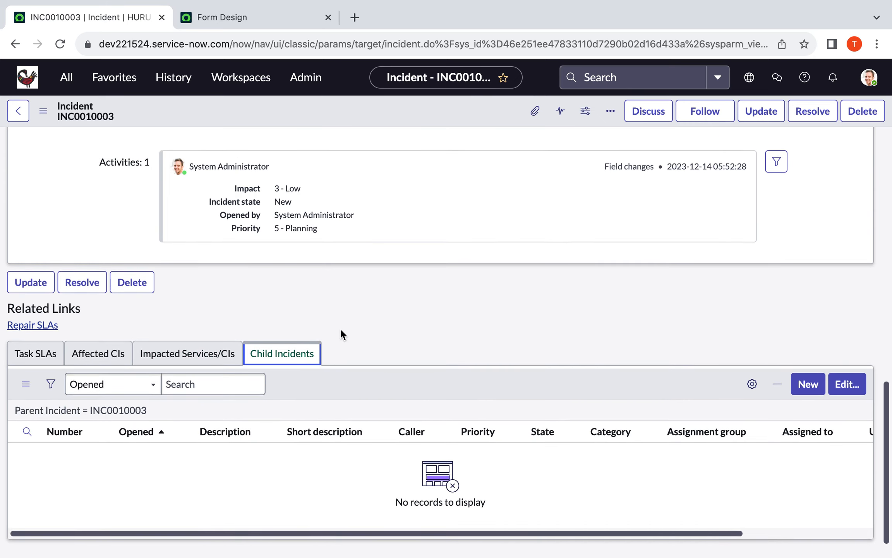
scroll(340, 328, up, 15)
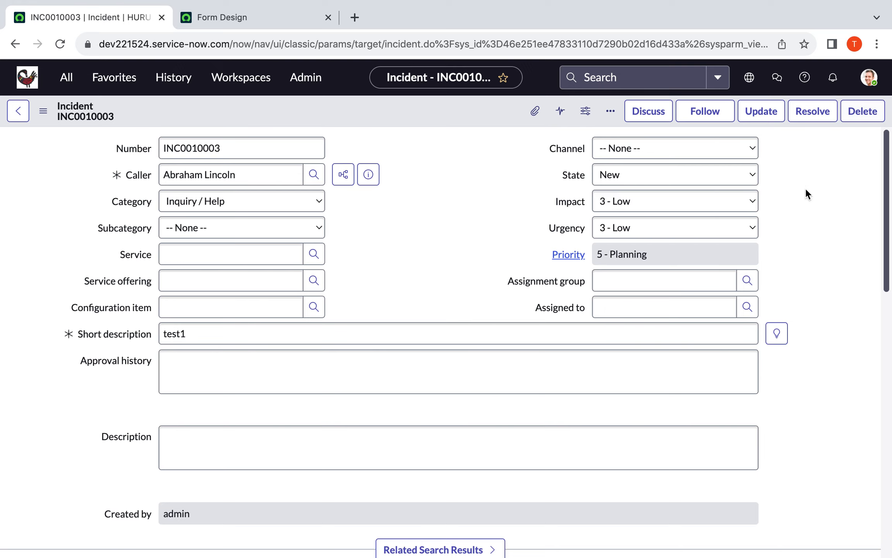
scroll(417, 233, down, 3)
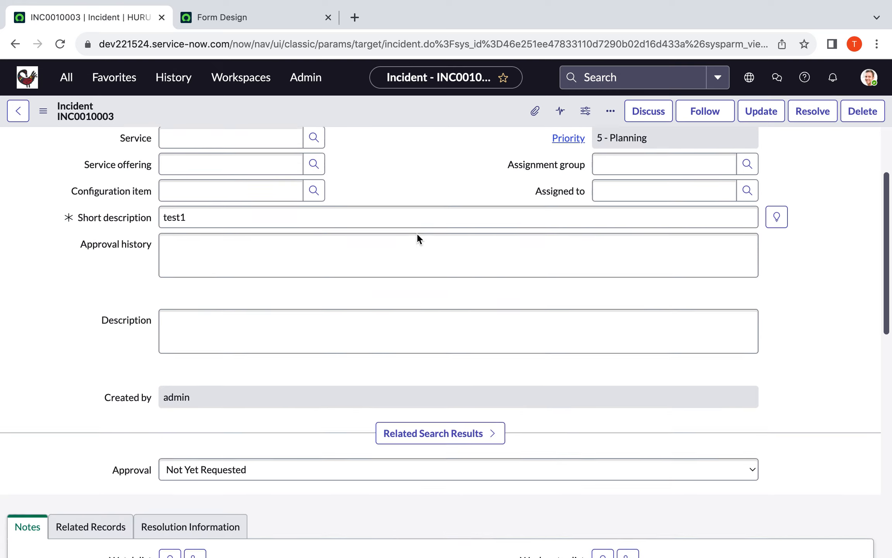
scroll(417, 232, up, 3)
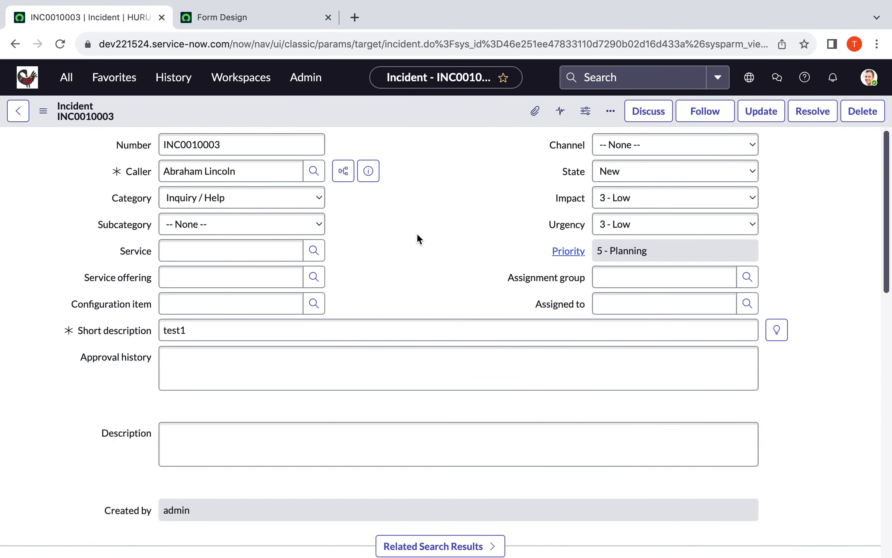